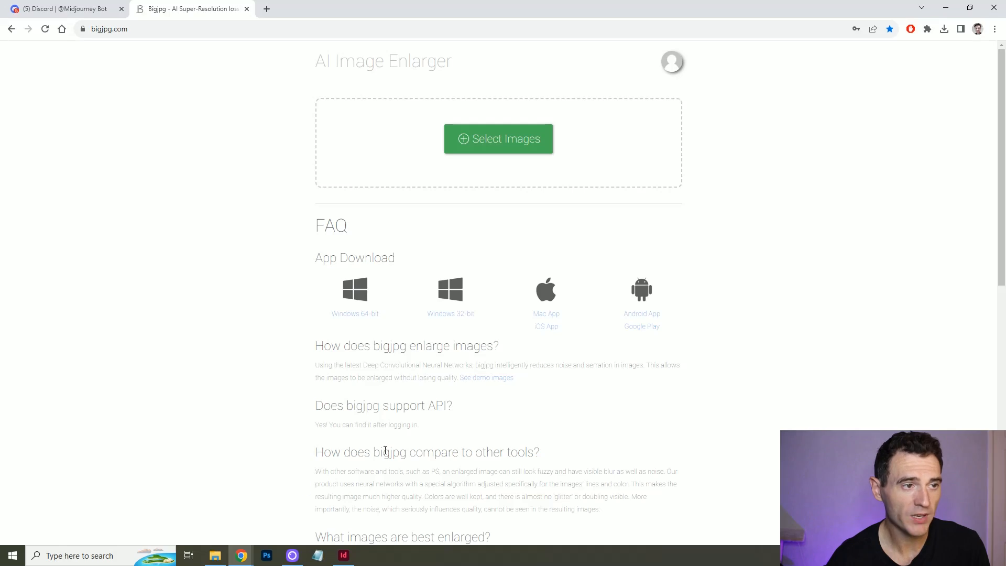
# Upload the four owl images to Bigjpg and enlarge them all as Artwork with 4x upscaling
pyautogui.click(498, 141)
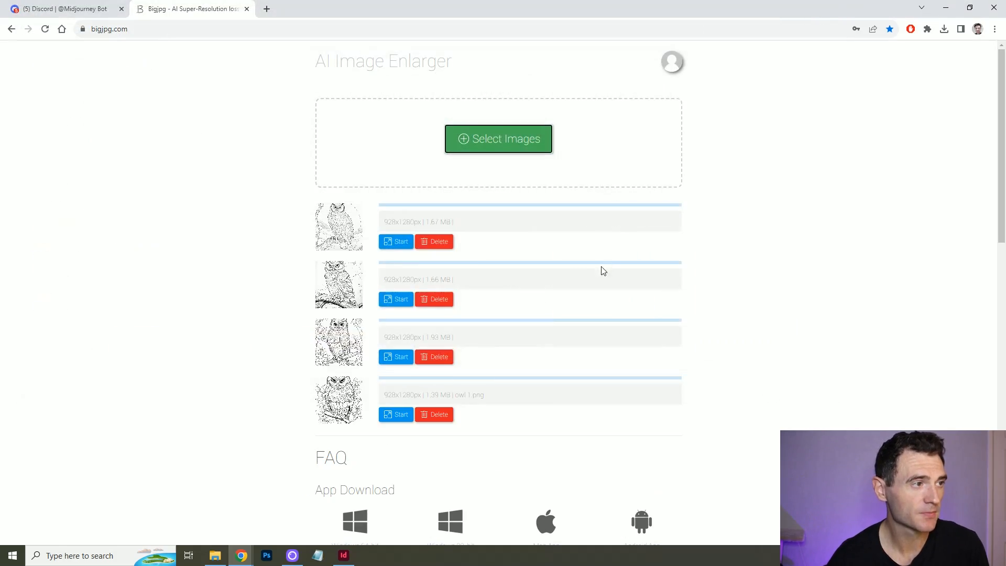
pyautogui.click(394, 241)
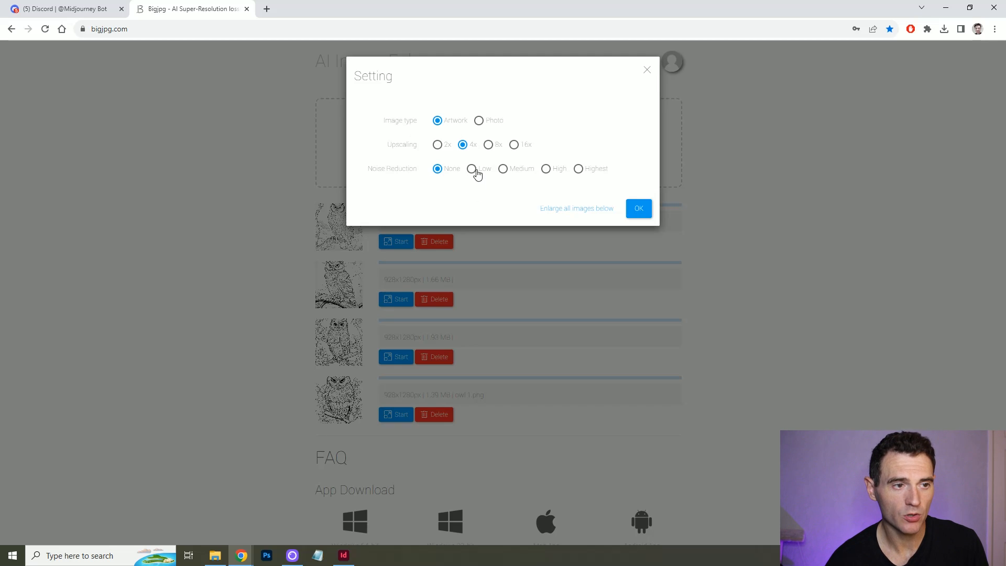
pyautogui.click(572, 214)
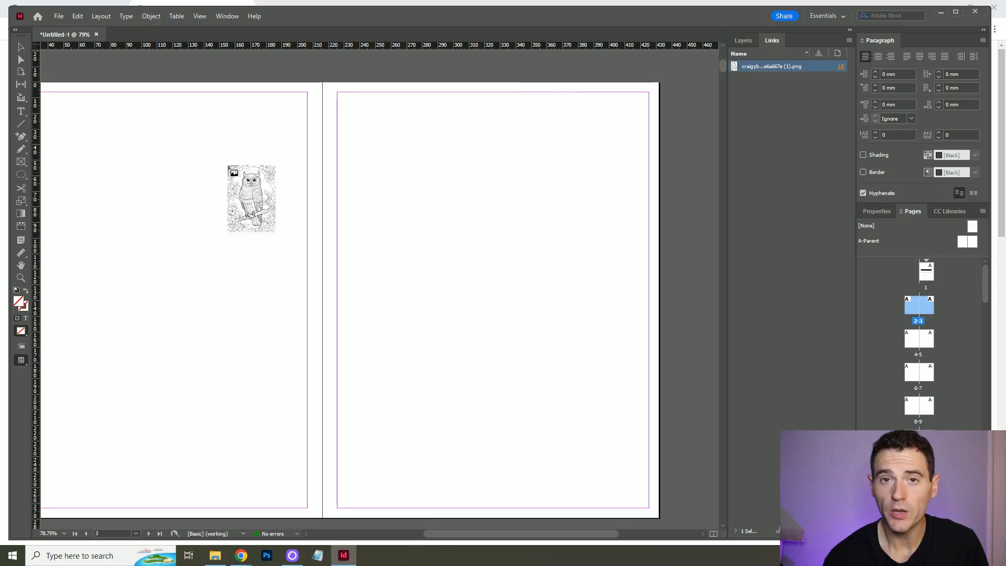
# In InDesign, place the owl drawing at near full-page size on page 3 and align it to the right and bottom margins
pyautogui.moveTo(332, 92); pyautogui.dragTo(653, 501)
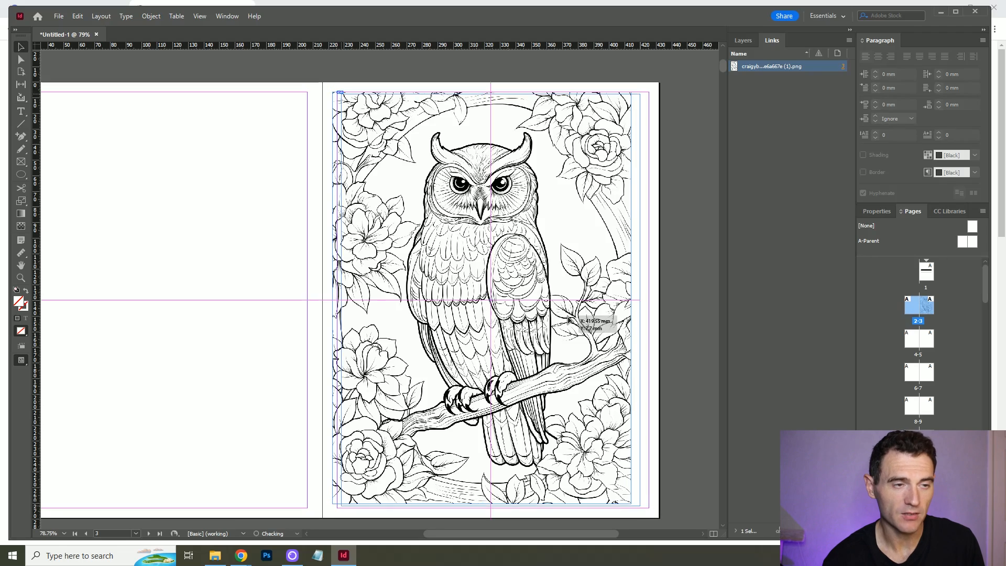
pyautogui.moveTo(578, 319); pyautogui.dragTo(597, 318)
pyautogui.scroll(-3, 352, 435)
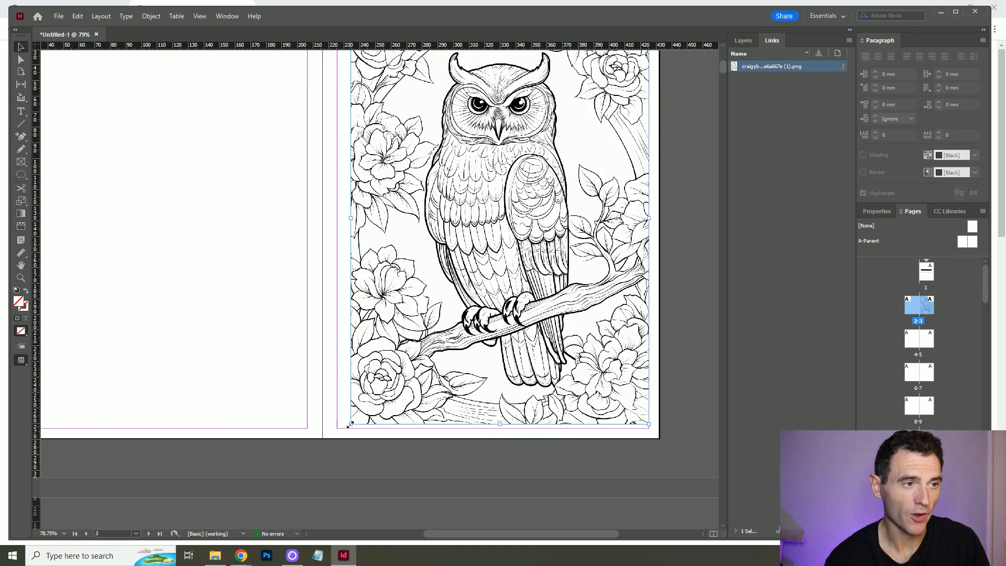
pyautogui.scroll(3, 350, 424)
pyautogui.scroll(-1, 307, 435)
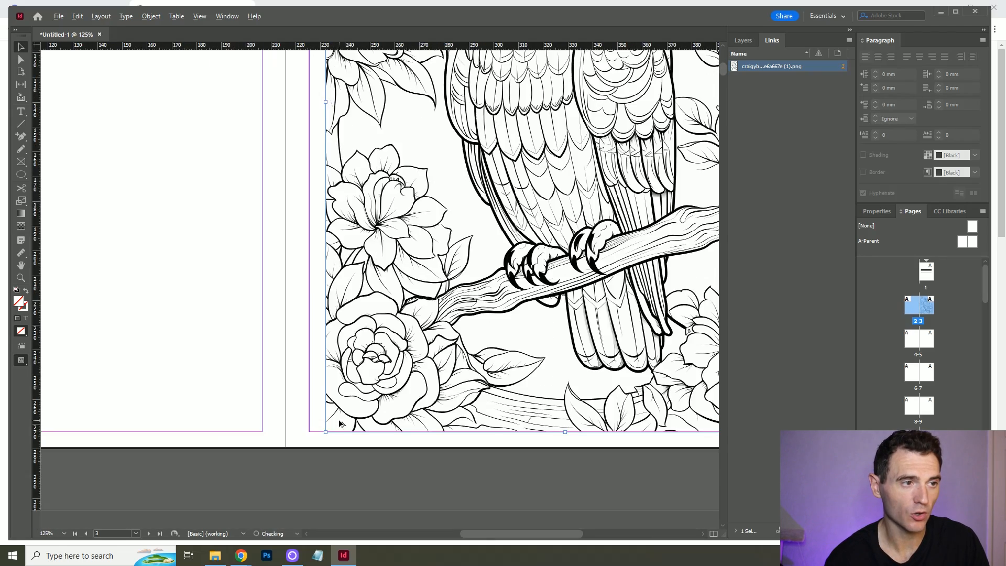
pyautogui.scroll(-2, 387, 419)
pyautogui.scroll(4, 501, 168)
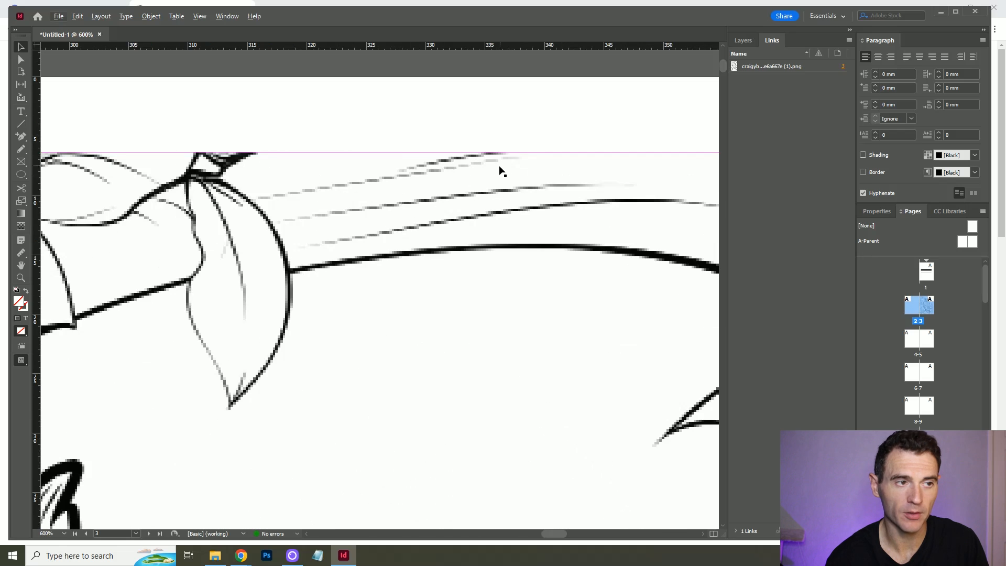
# Nudge the owl drawing slightly upward at page 3's top margin and check its top and bottom edges
pyautogui.click(473, 156)
pyautogui.moveTo(417, 163); pyautogui.dragTo(413, 159)
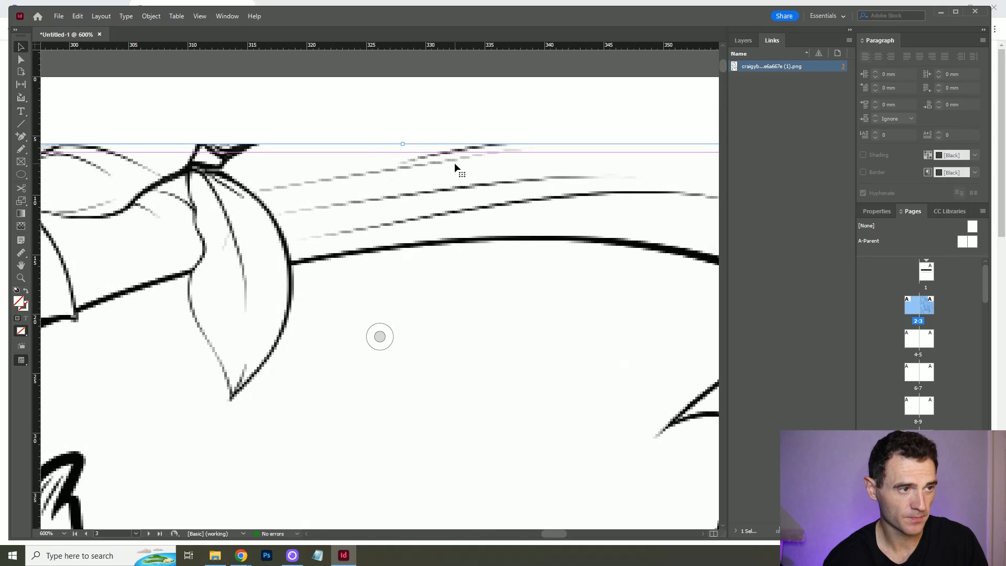
pyautogui.scroll(-4, 455, 163)
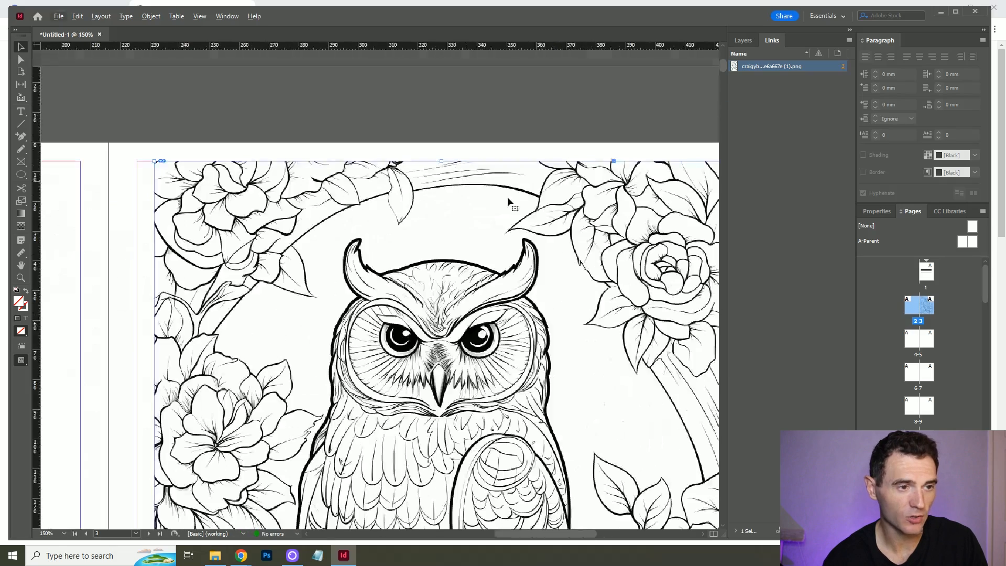
pyautogui.hscroll(2, 477, 229)
pyautogui.scroll(-6, 476, 229)
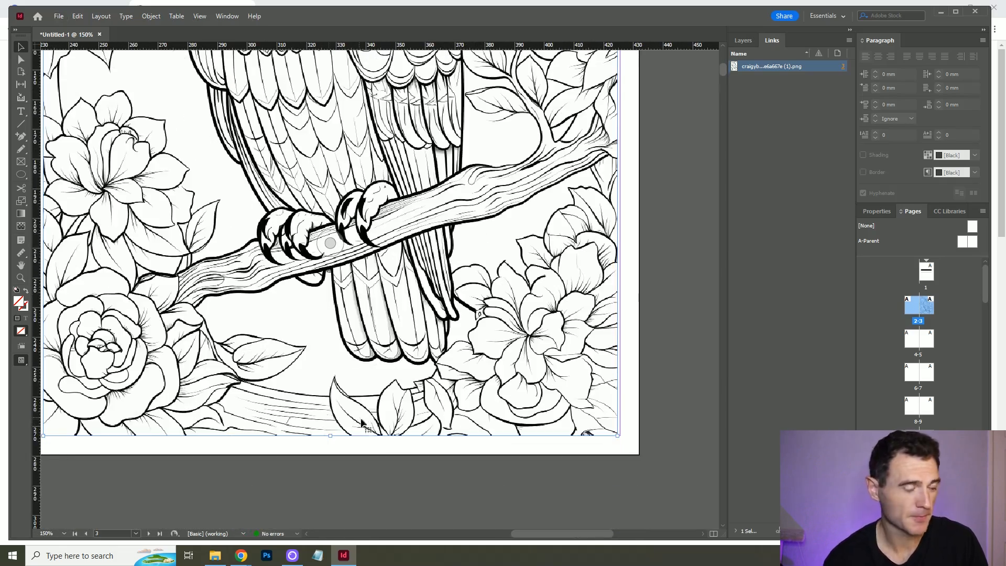
# Place owl drawings within the margins of the right-hand pages 5, 7 and 9, continuing with the next image file
pyautogui.scroll(-5, 373, 417)
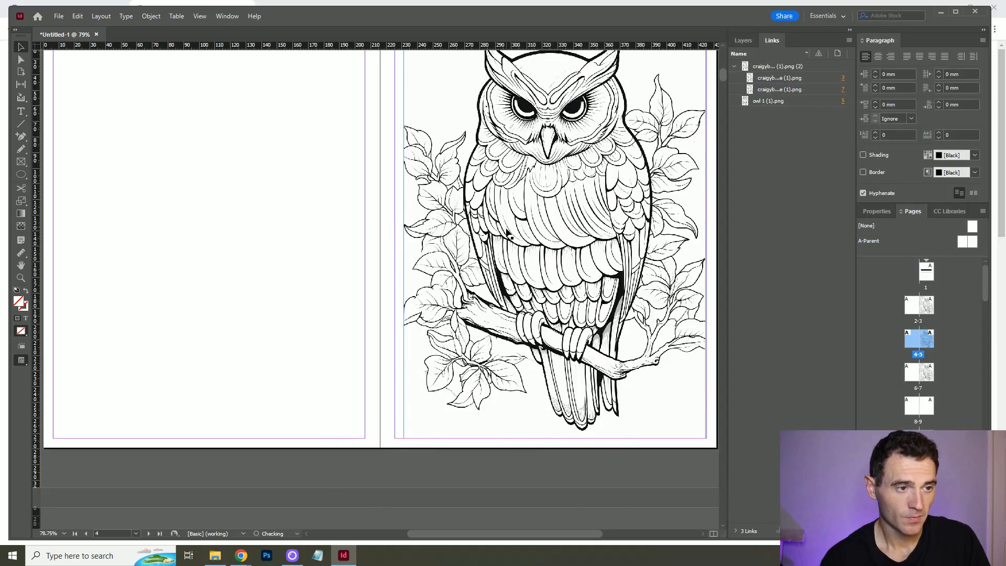
pyautogui.scroll(3, 508, 236)
pyautogui.scroll(-10, 507, 233)
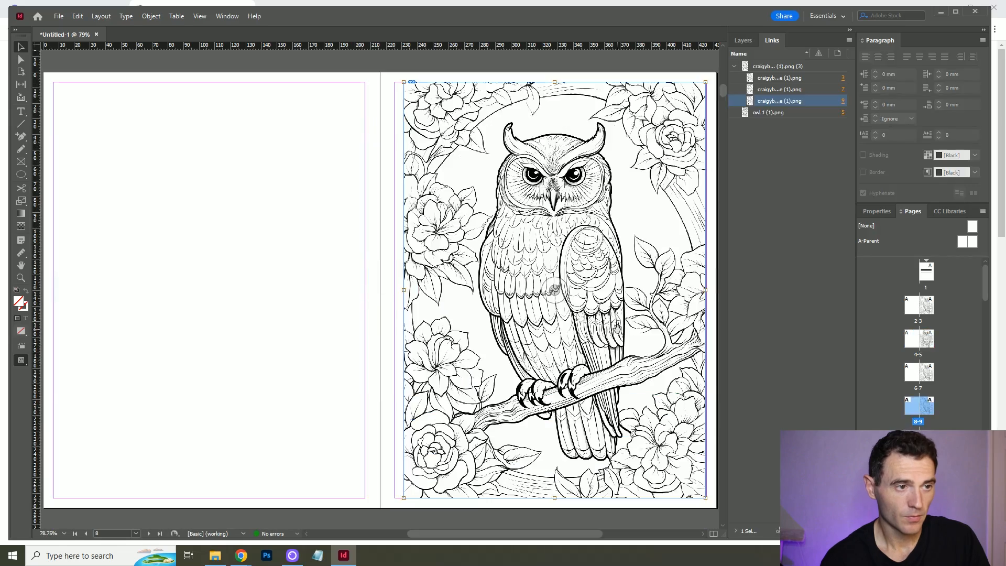
pyautogui.hotkey('ctrl', 'd')
pyautogui.doubleClick(502, 321)
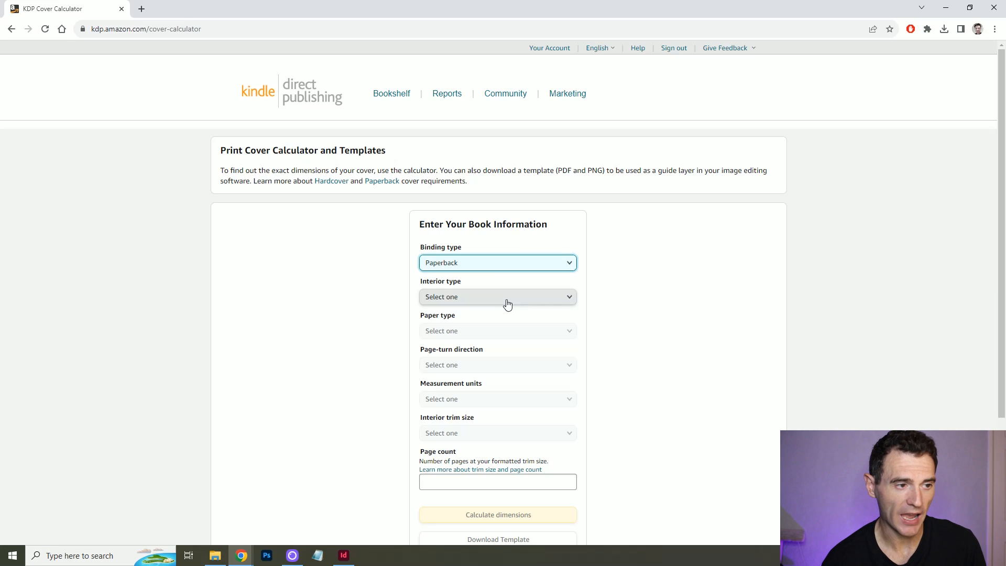
# In the KDP cover calculator, set the interior type to Black & white, paper type to White paper and page-turn direction to Left to Right
pyautogui.click(525, 303)
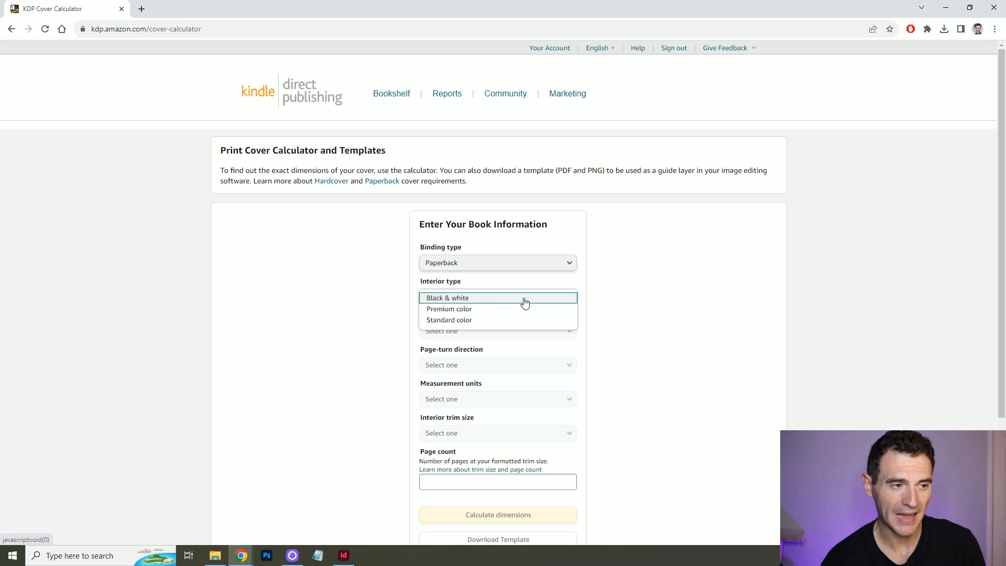
pyautogui.click(483, 301)
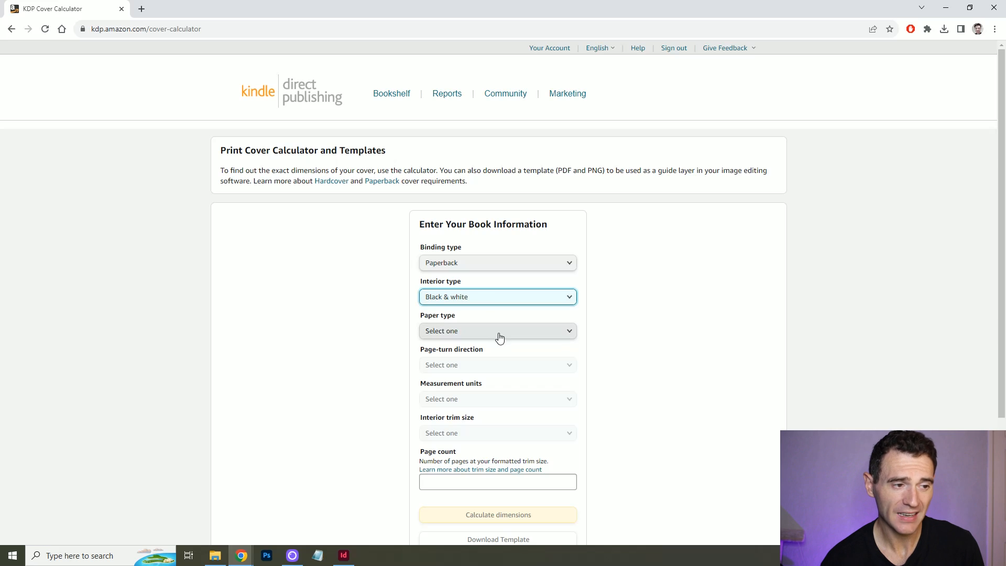
pyautogui.click(499, 337)
pyautogui.click(496, 342)
pyautogui.scroll(-1, 497, 343)
pyautogui.click(504, 315)
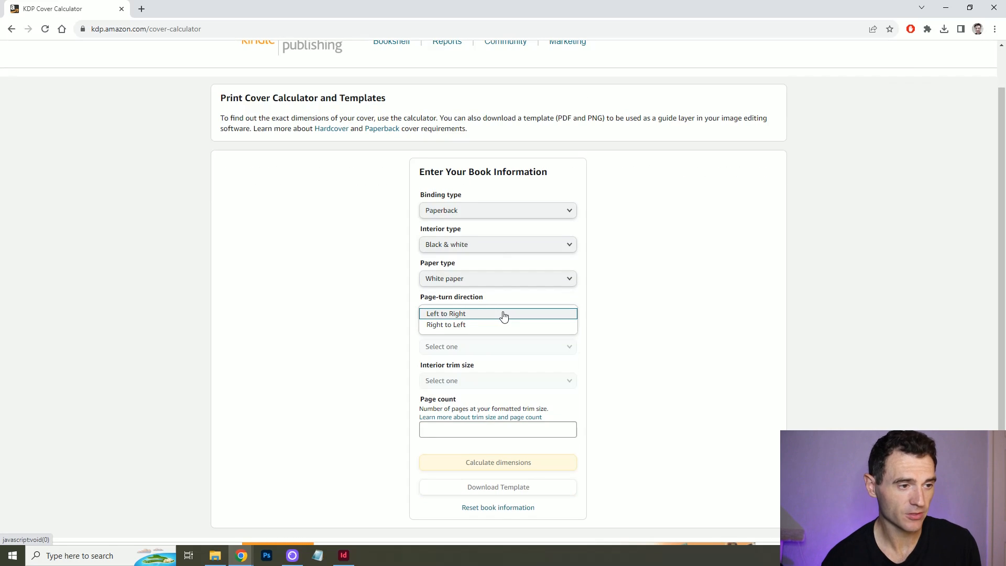
pyautogui.click(504, 315)
# Set the measurement units to Inches, trim size to 8.5 x 11 in and page count to 103, and calculate the cover dimensions
pyautogui.scroll(-1, 504, 312)
pyautogui.click(486, 298)
pyautogui.click(486, 298)
pyautogui.click(472, 328)
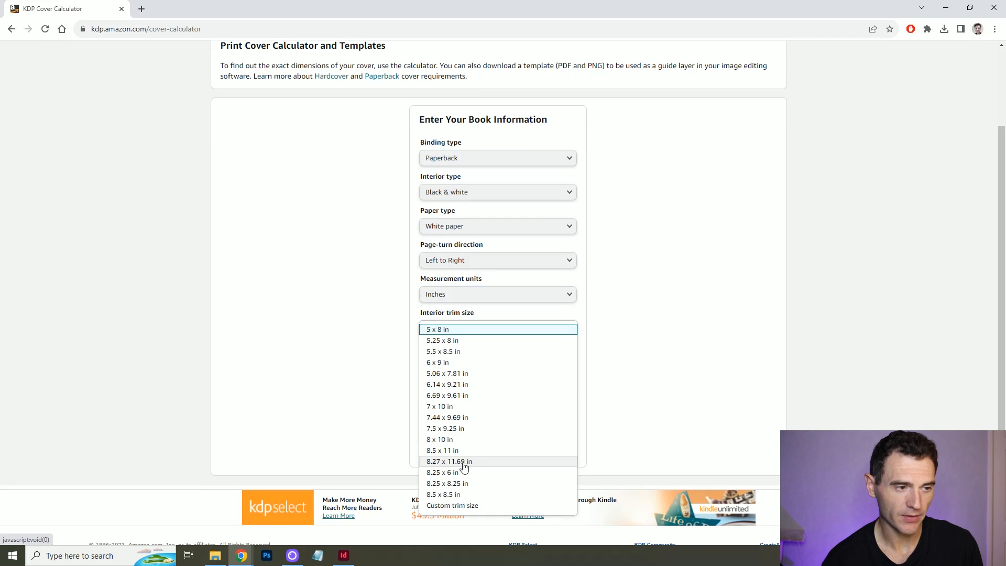
pyautogui.click(487, 452)
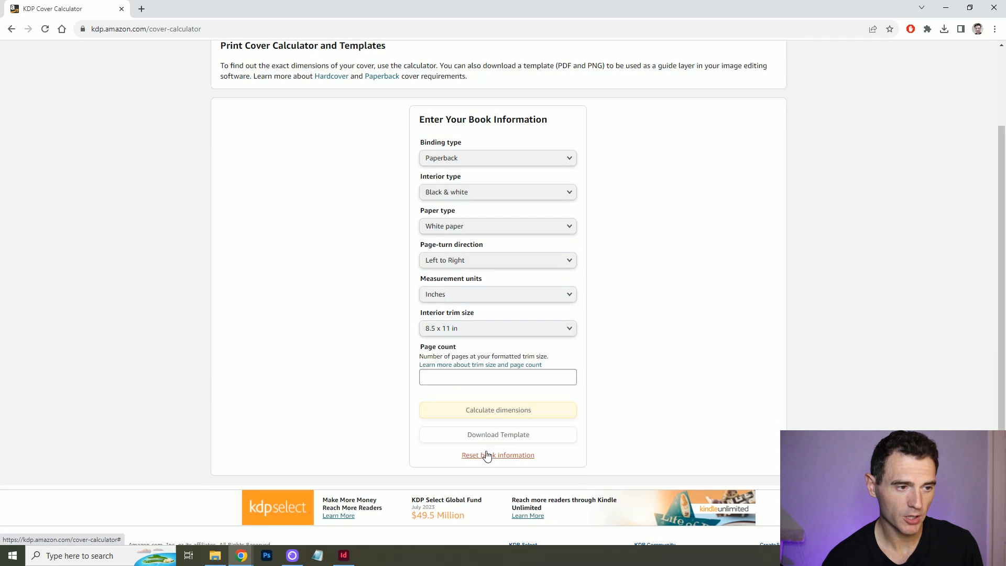
pyautogui.click(491, 376)
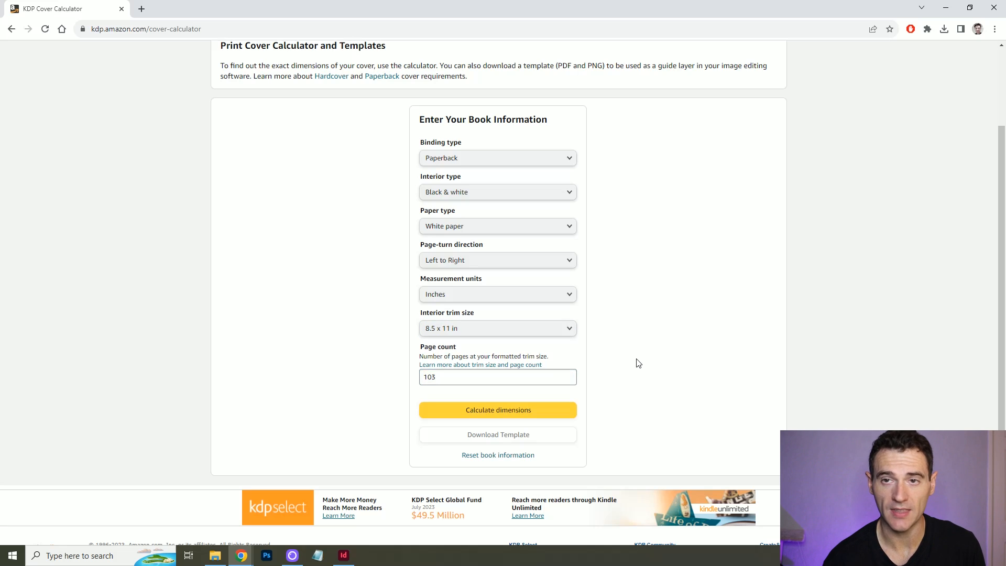
pyautogui.click(526, 410)
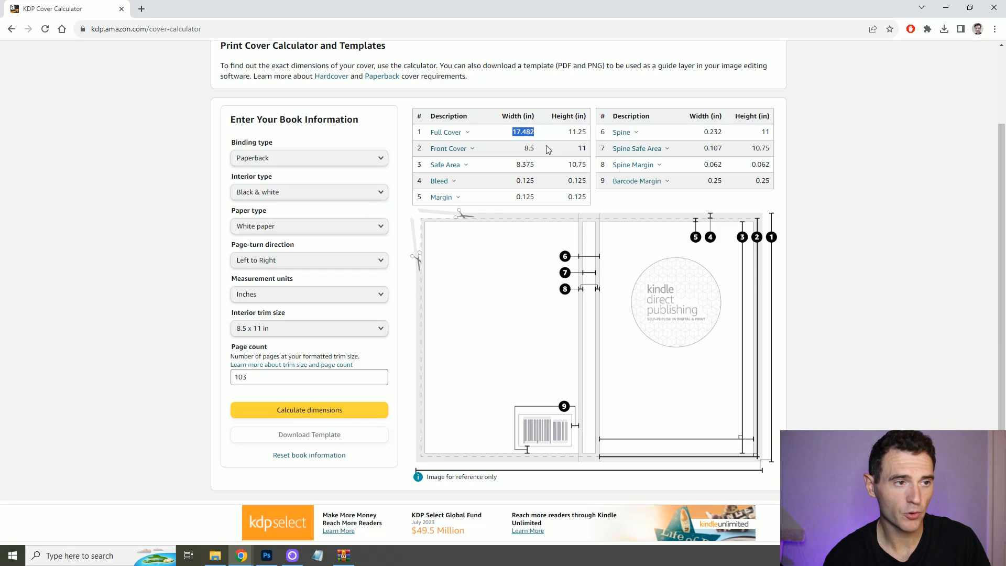
# Switch to Photoshop and set the new document's size to the full cover dimensions, 17.482 inches wide by 11.25 inches high
pyautogui.hotkey('alt', 'Tab')
pyautogui.doubleClick(751, 136)
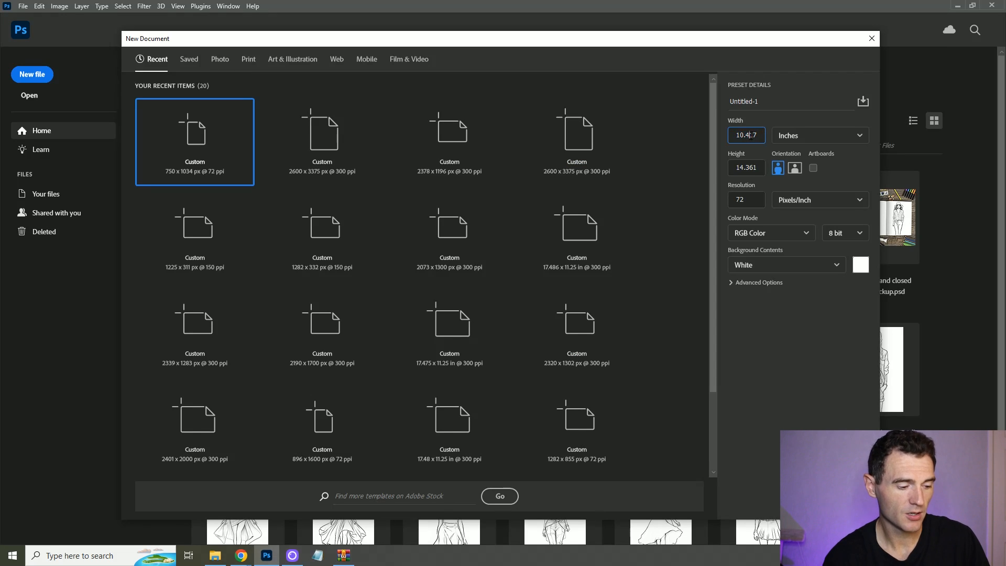
pyautogui.hotkey('alt', 'Tab')
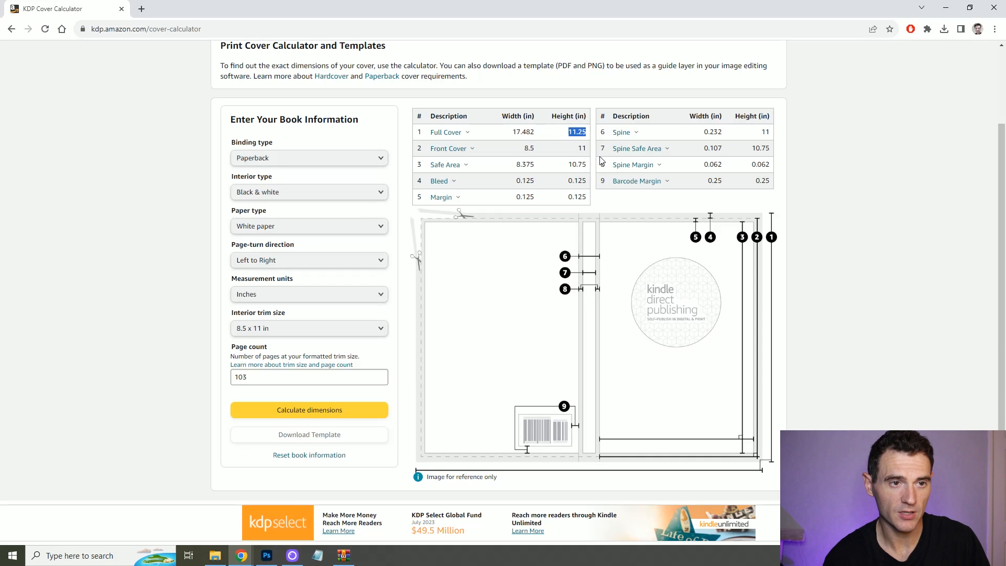
pyautogui.hotkey('alt', 'Tab')
pyautogui.write('11.25')
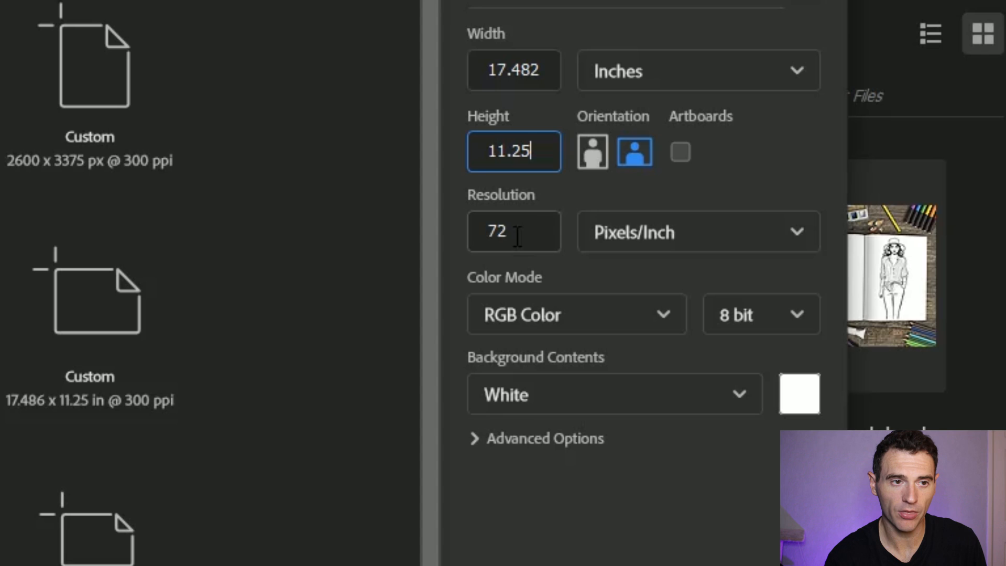
# Create the document at 300 pixels/inch in CMYK Color mode and place the 103-page KDP paperback cover template over the canvas
pyautogui.click(517, 236)
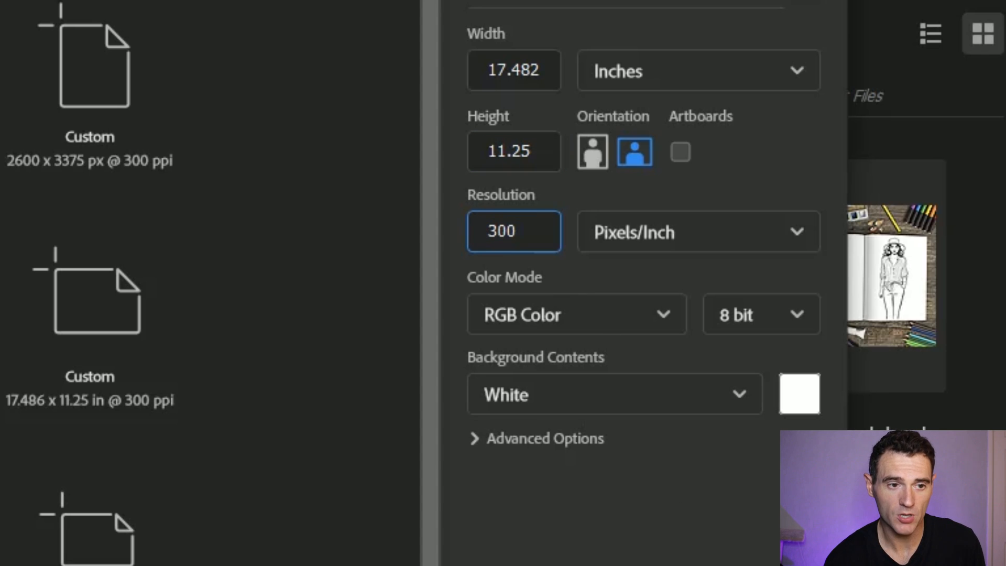
pyautogui.click(622, 317)
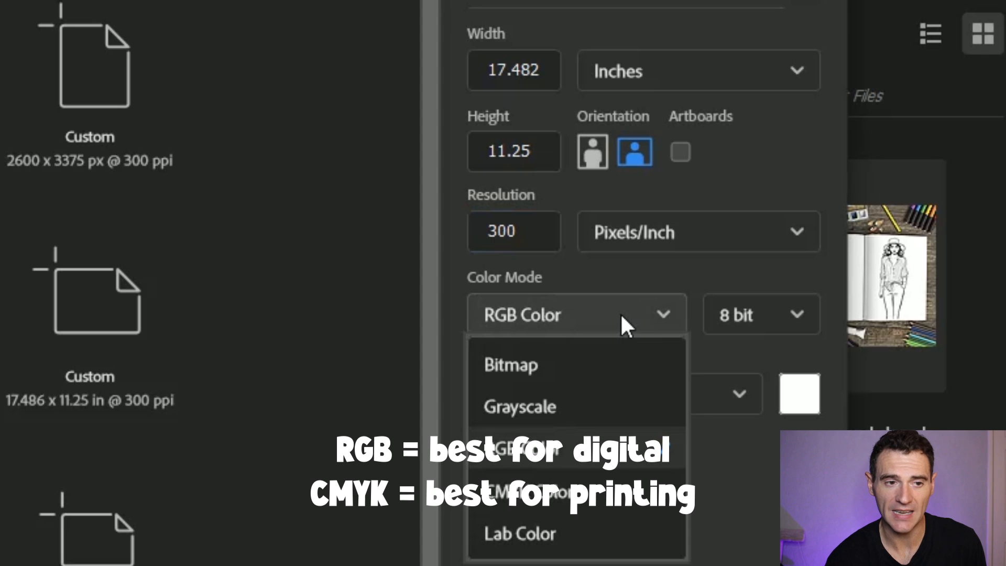
pyautogui.click(601, 501)
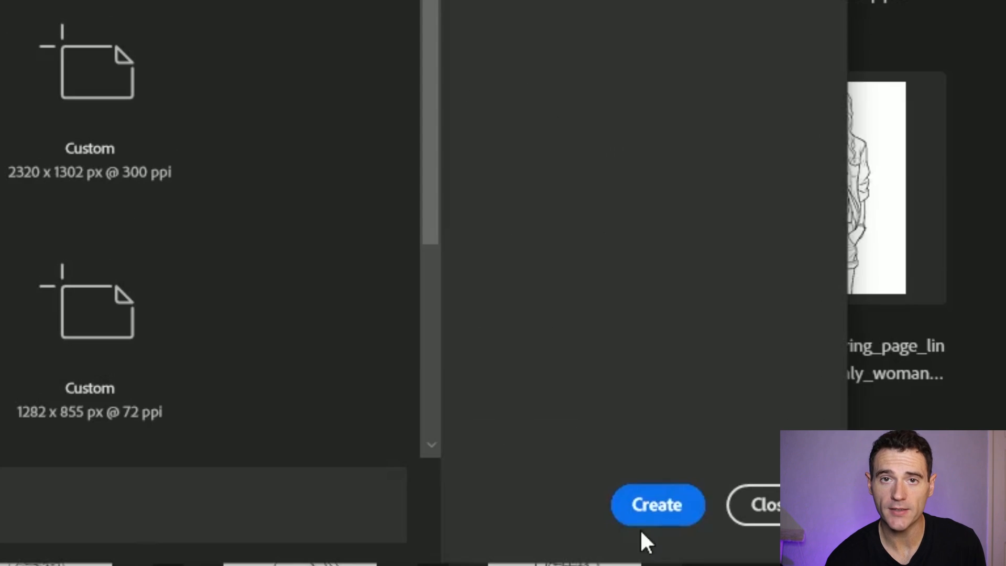
pyautogui.click(649, 519)
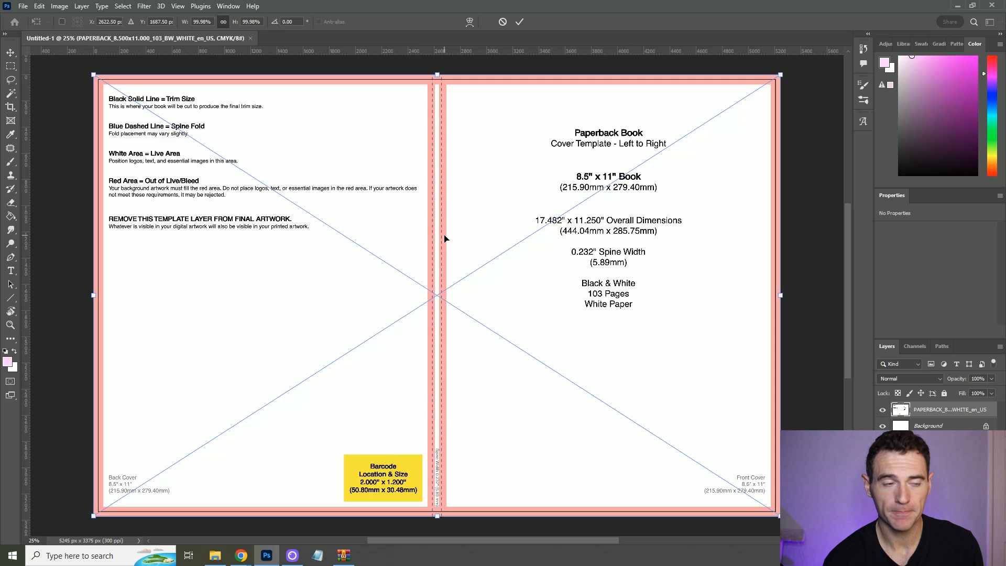
pyautogui.press('Return')
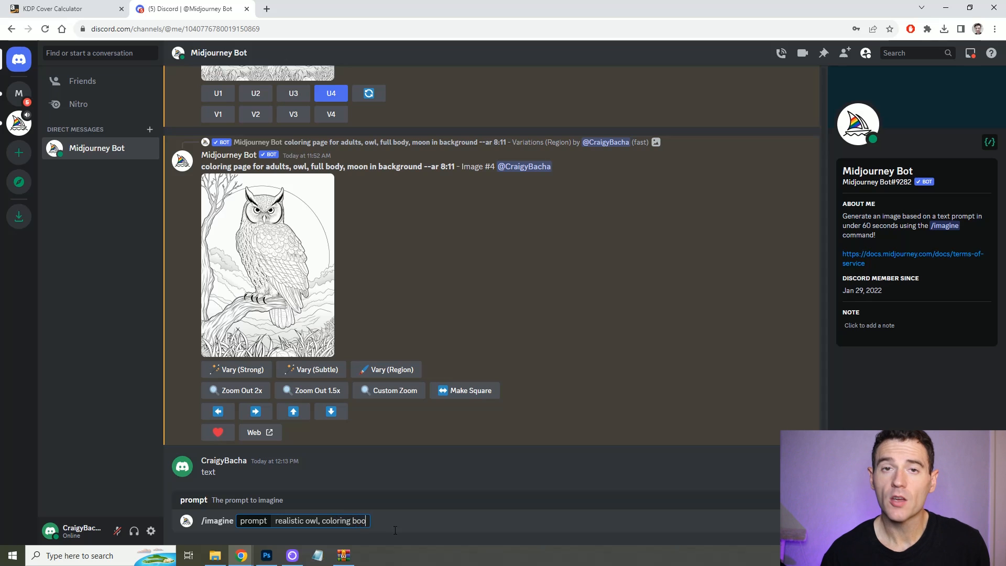
# In Discord, generate Midjourney images with the prompt "realistic owl, coloring book cover, colorful --ar 8:11"
pyautogui.write('k cov')
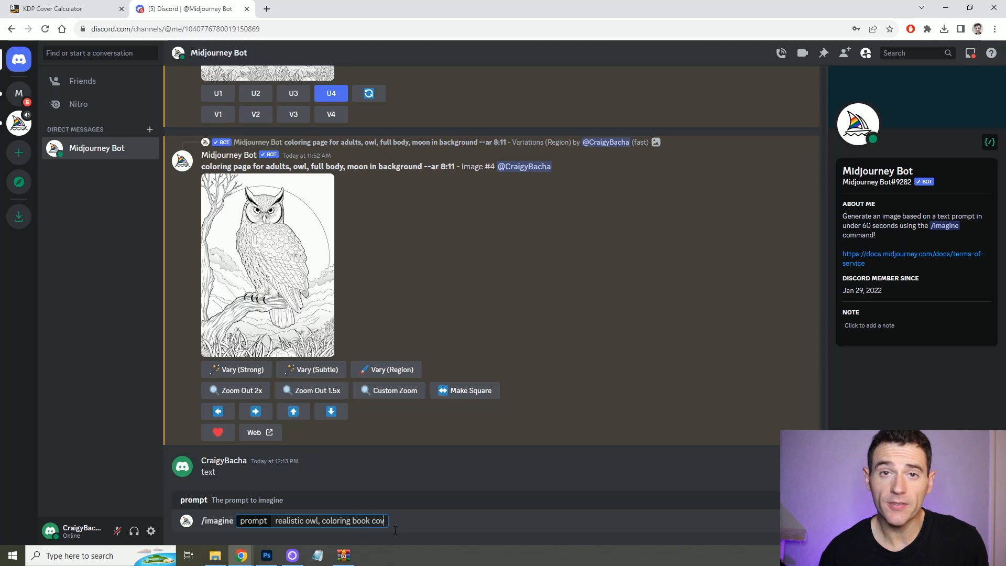
pyautogui.write('er, colorful --art')
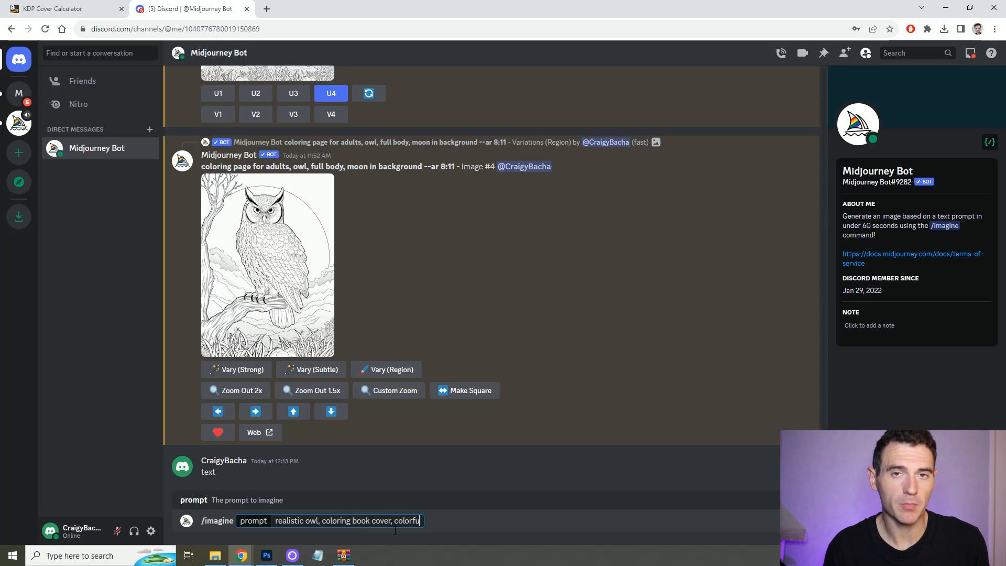
pyautogui.write(' 8:1')
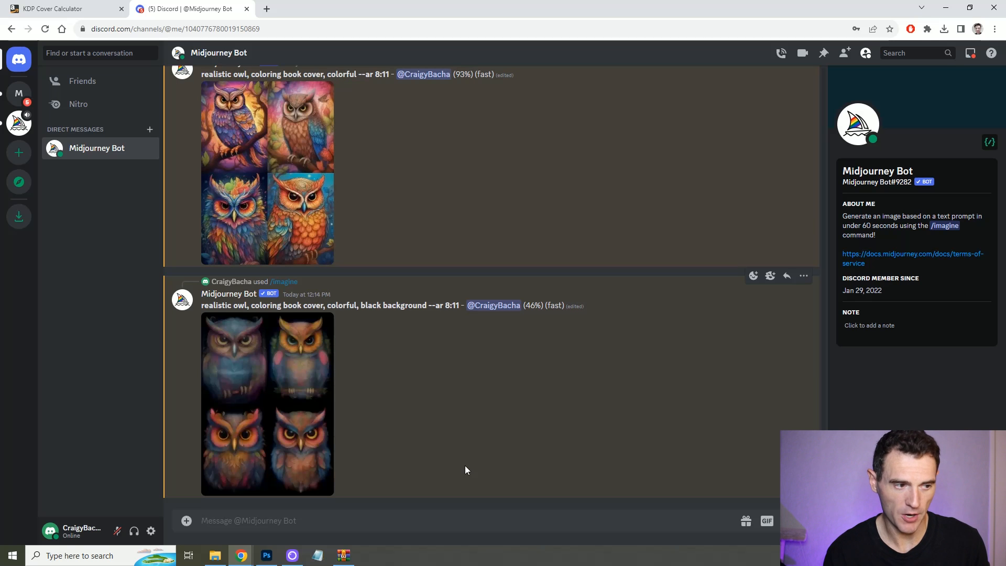
# Upscale the second image of the black-background owl grid and zoom the upscaled image out 1.5x
pyautogui.click(267, 360)
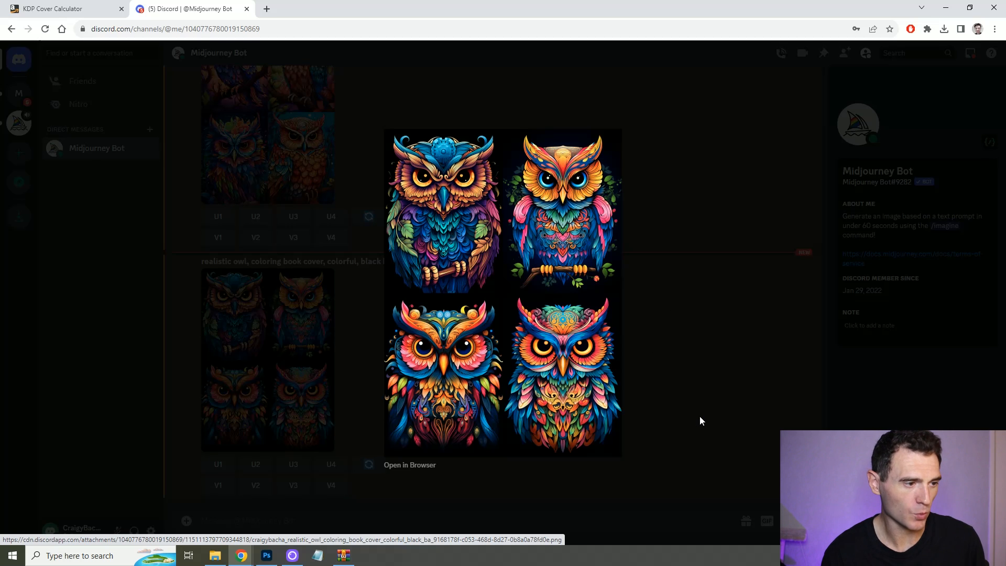
pyautogui.click(645, 283)
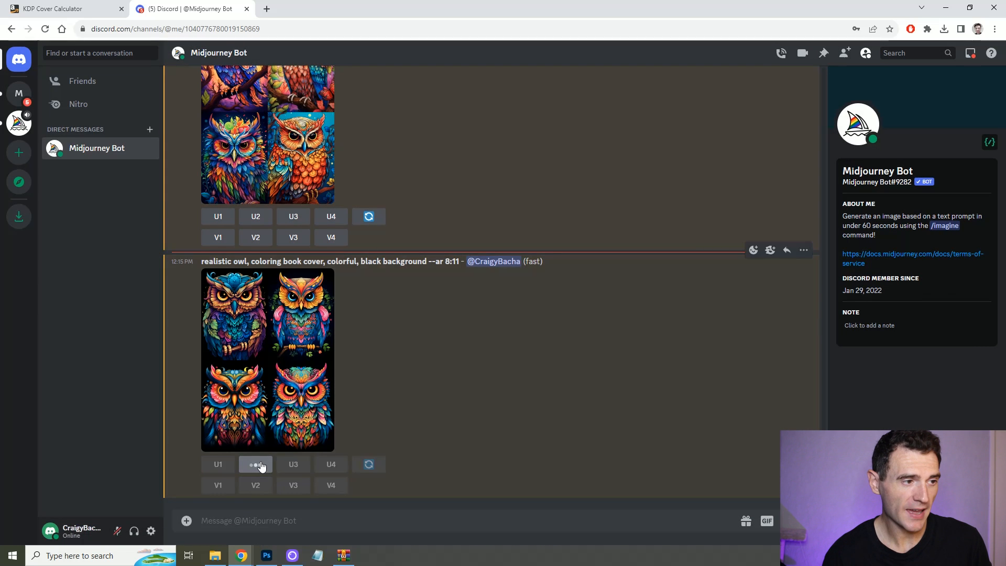
pyautogui.click(261, 467)
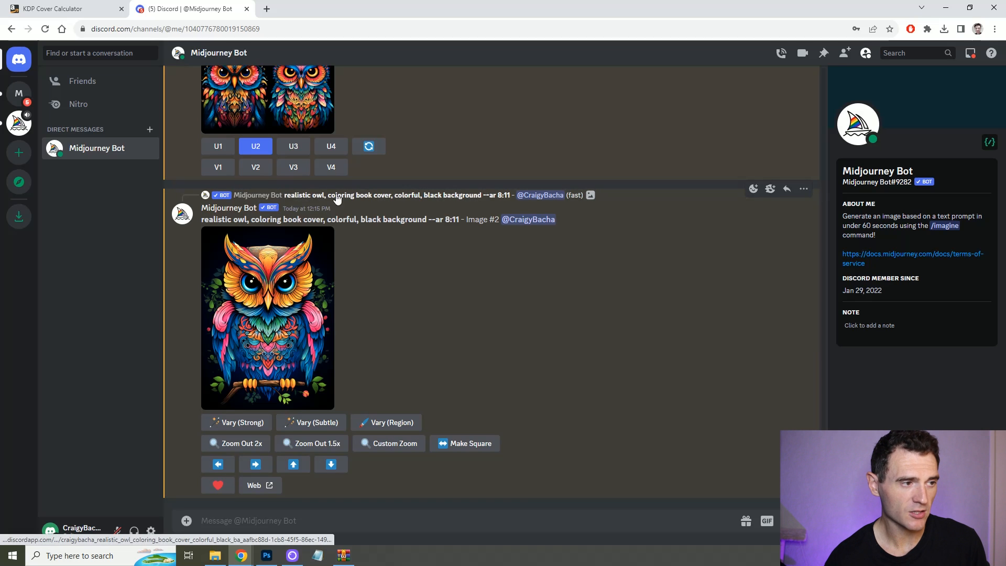
pyautogui.click(296, 442)
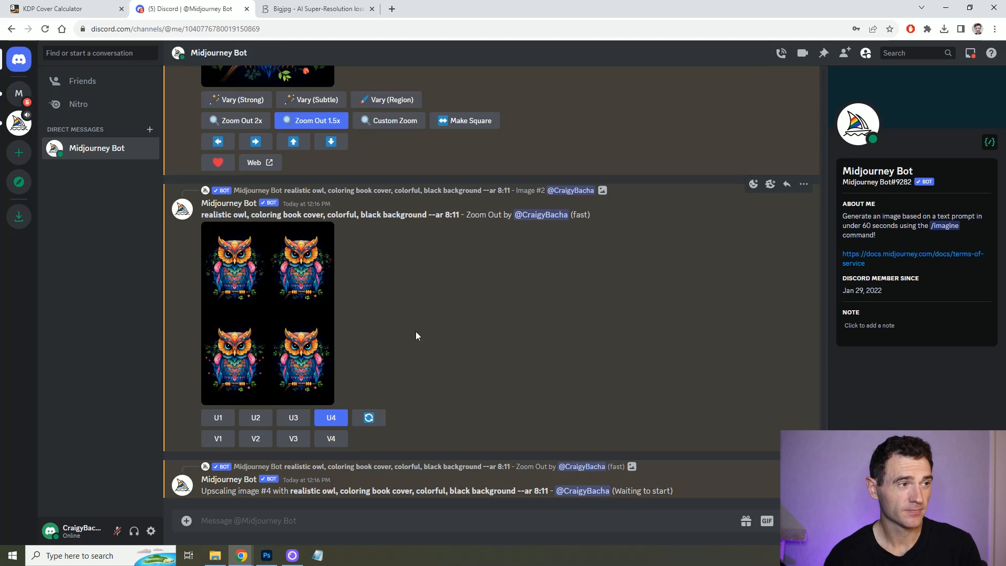
# In the Photoshop owls cover, scale the owl image to about 13.8% and place it between the front cover's OWLS and COLORING BOOK text
pyautogui.click(303, 340)
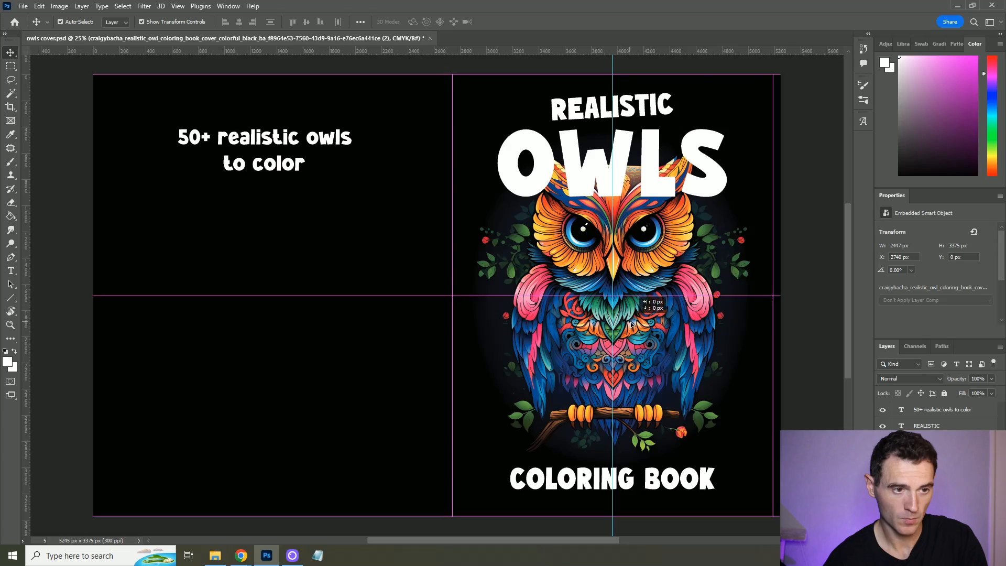
pyautogui.moveTo(631, 325); pyautogui.dragTo(631, 325)
pyautogui.moveTo(766, 70); pyautogui.dragTo(731, 123)
pyautogui.moveTo(623, 280); pyautogui.dragTo(662, 280)
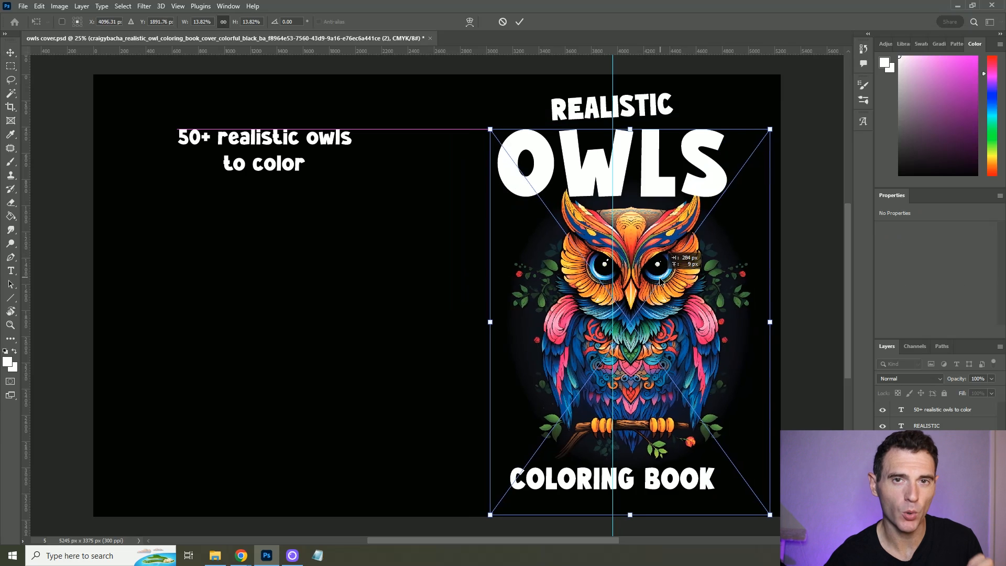
pyautogui.press('Return')
pyautogui.click(804, 393)
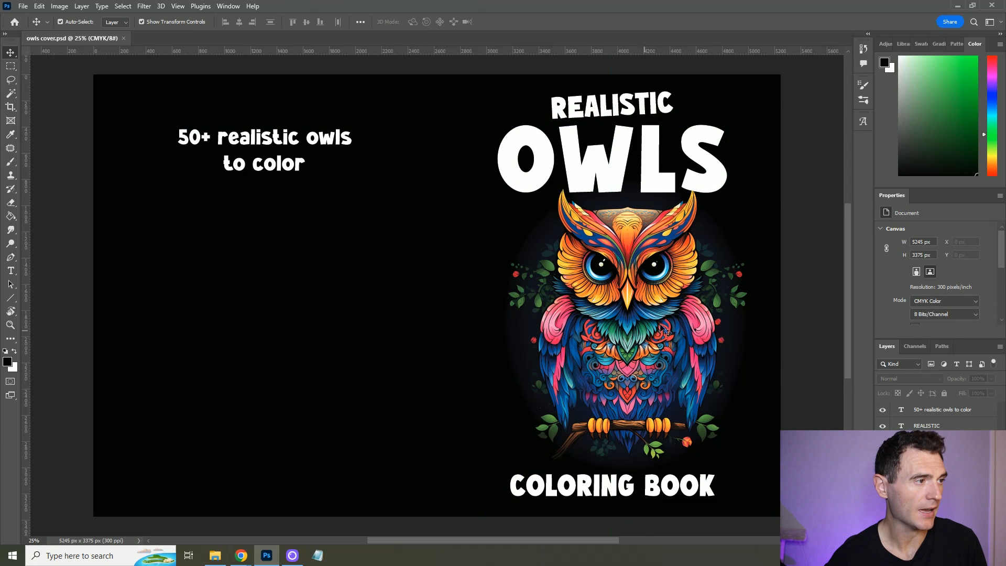
pyautogui.click(23, 6)
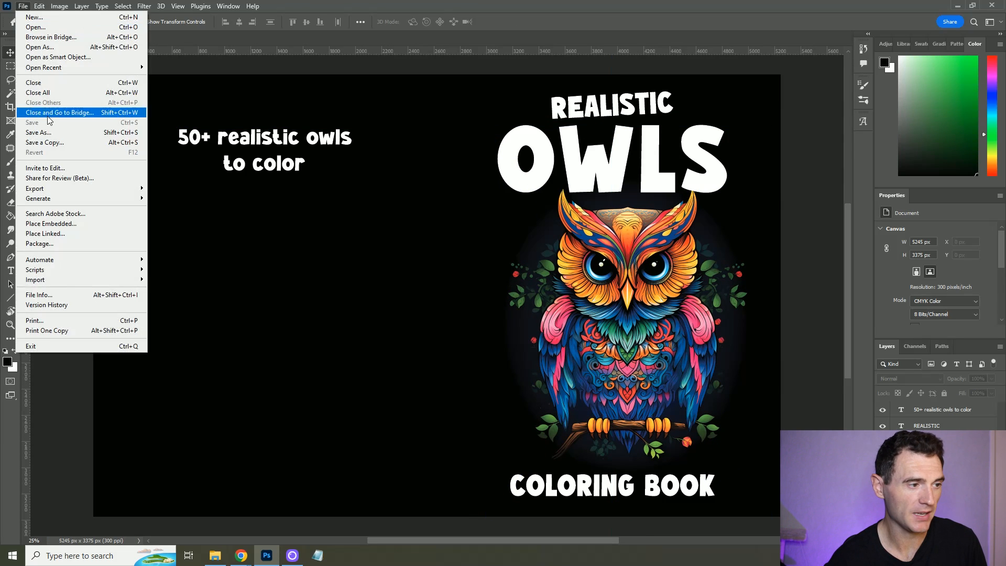
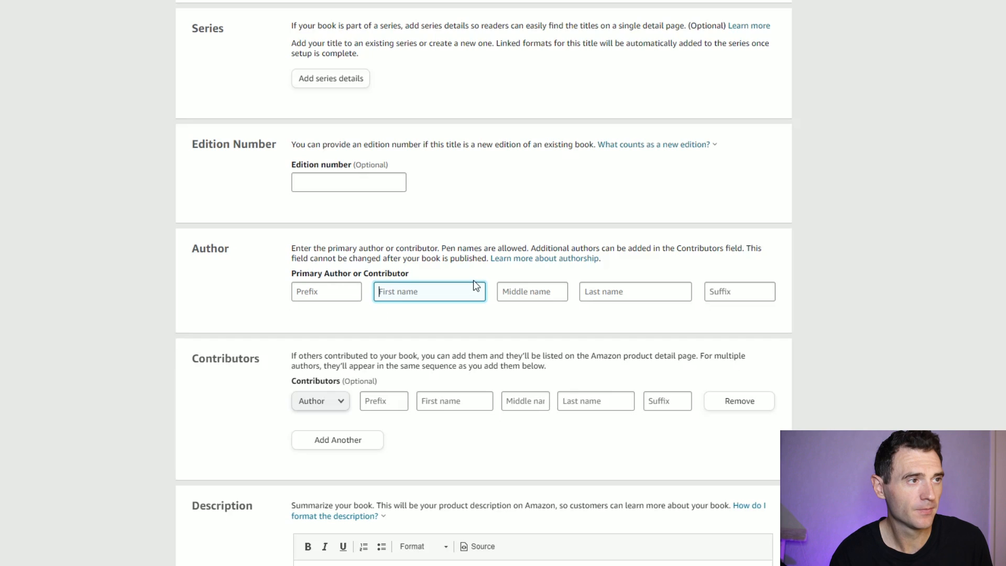
# On the KDP paperback details form, fill in the primary author's first and last name
pyautogui.write('Dino')
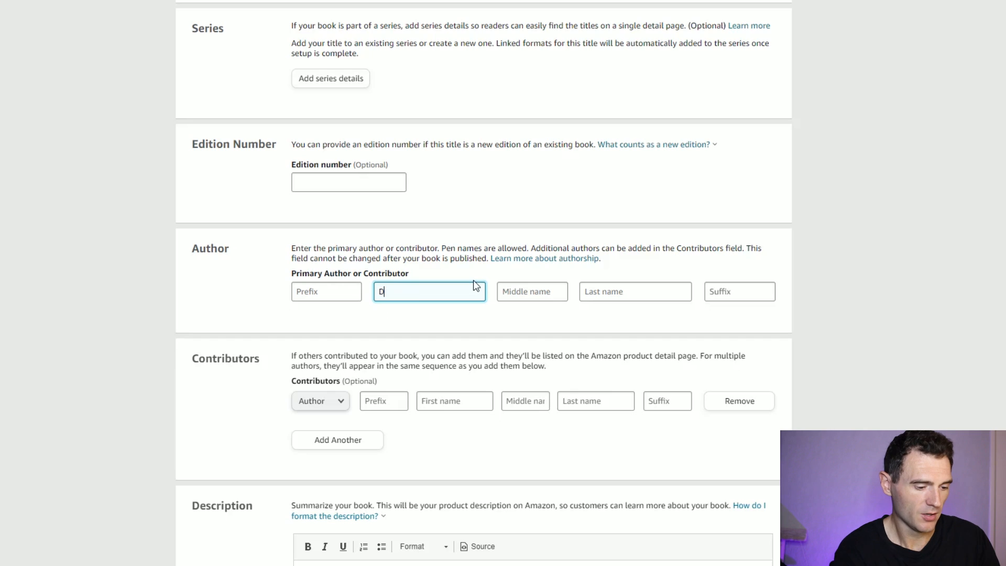
pyautogui.press('Tab')
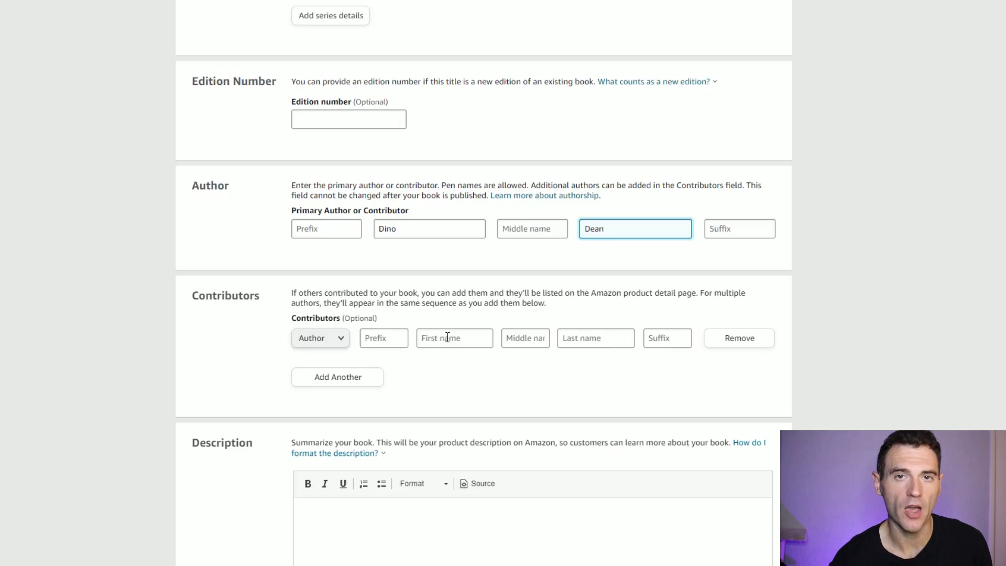
pyautogui.scroll(-3, 450, 338)
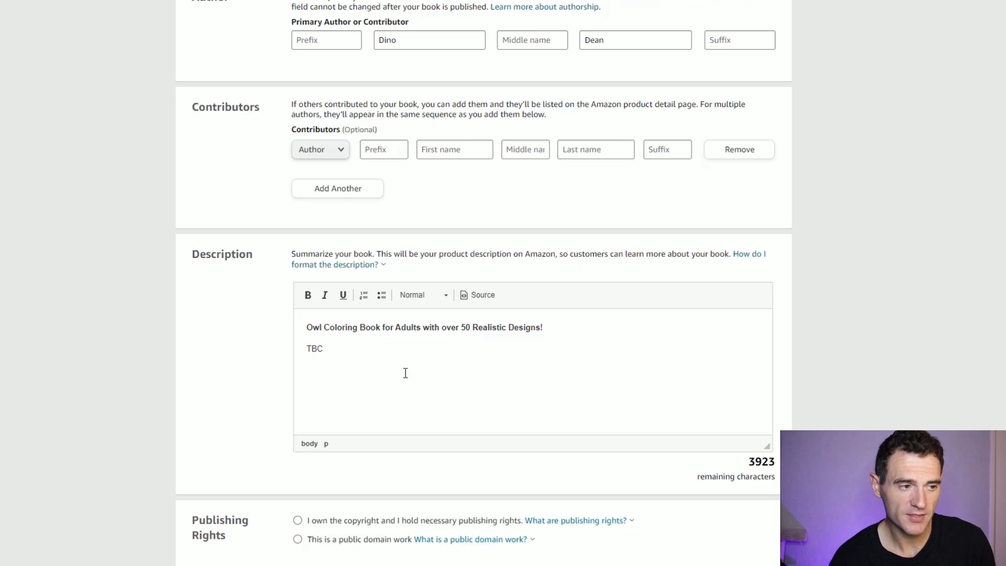
# Keep Amazon.com as the primary marketplace and answer No to the sexually explicit images or title question
pyautogui.scroll(-3, 405, 373)
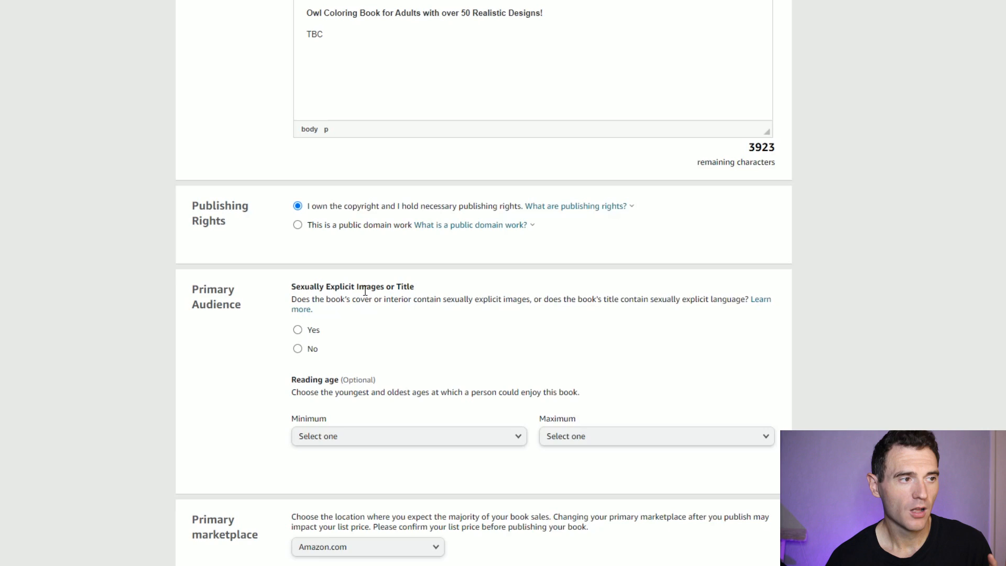
pyautogui.scroll(-2, 272, 294)
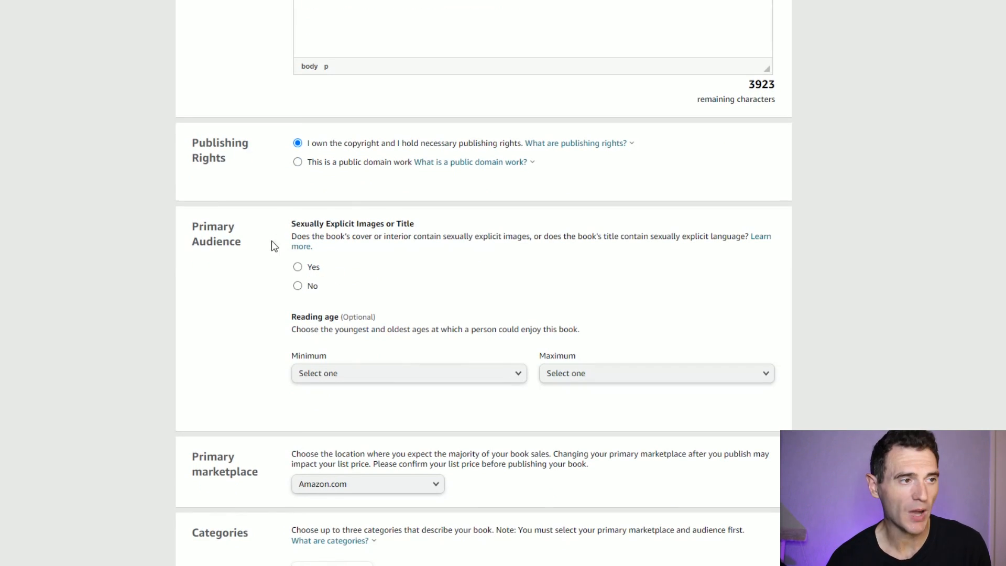
pyautogui.scroll(-3, 315, 288)
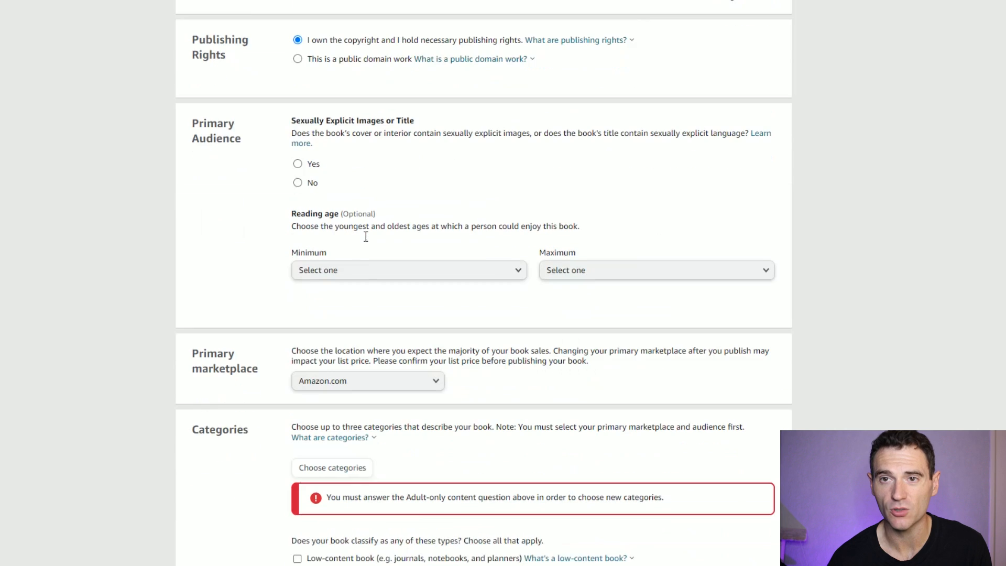
pyautogui.scroll(-1, 391, 129)
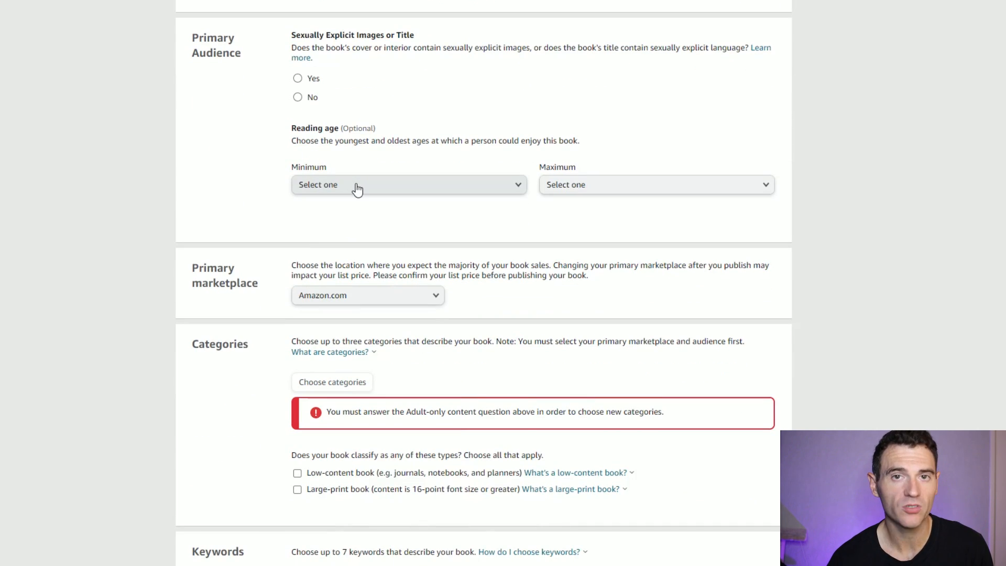
pyautogui.scroll(-3, 357, 188)
pyautogui.click(386, 169)
pyautogui.click(386, 169)
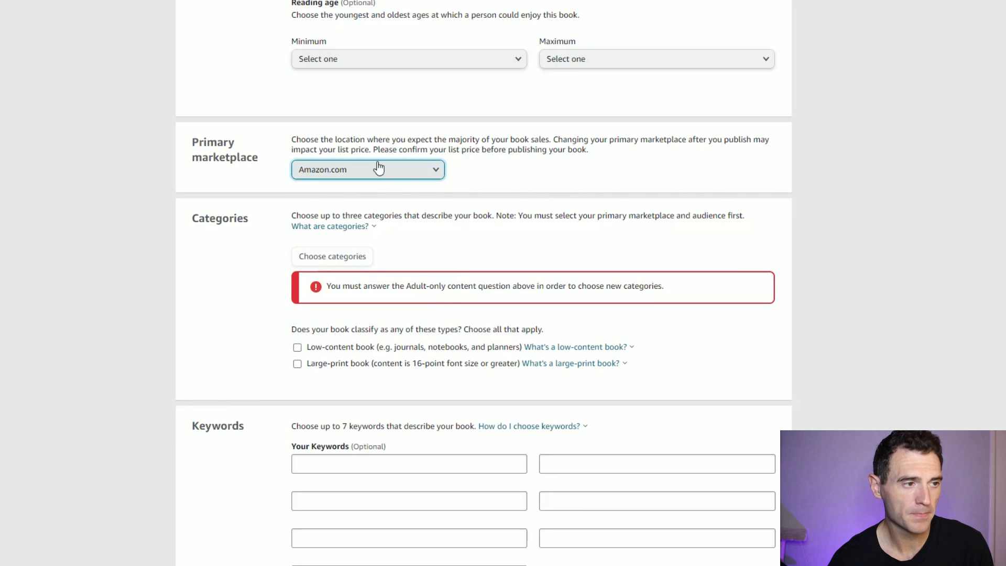
pyautogui.scroll(3, 360, 254)
pyautogui.click(308, 160)
# Save three category placements: Animals and General under Coloring Books for Grown-Ups, and Art Therapy & Relaxation under Self-Help
pyautogui.scroll(-1, 393, 191)
pyautogui.scroll(-5, 395, 192)
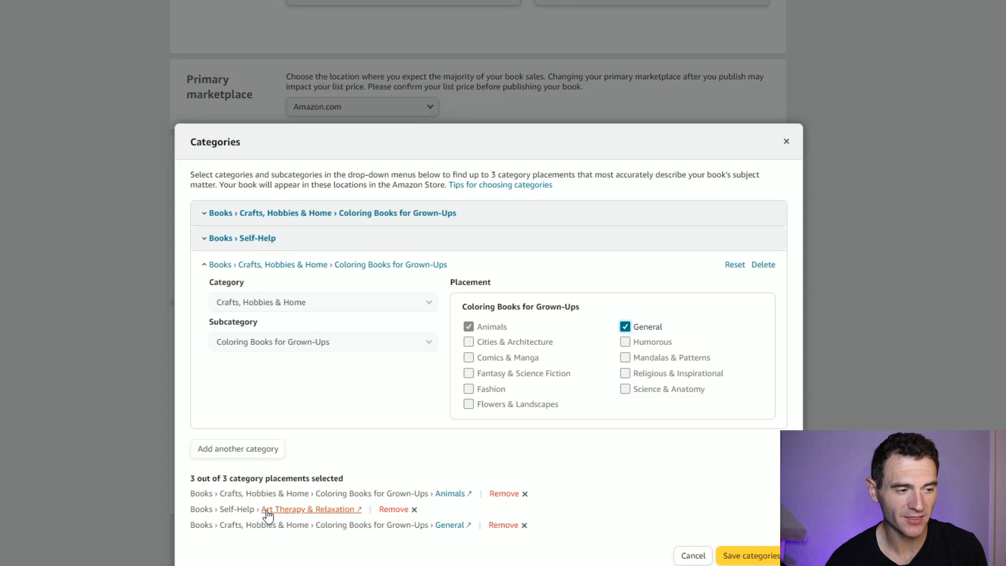
pyautogui.click(756, 559)
pyautogui.scroll(-1, 519, 367)
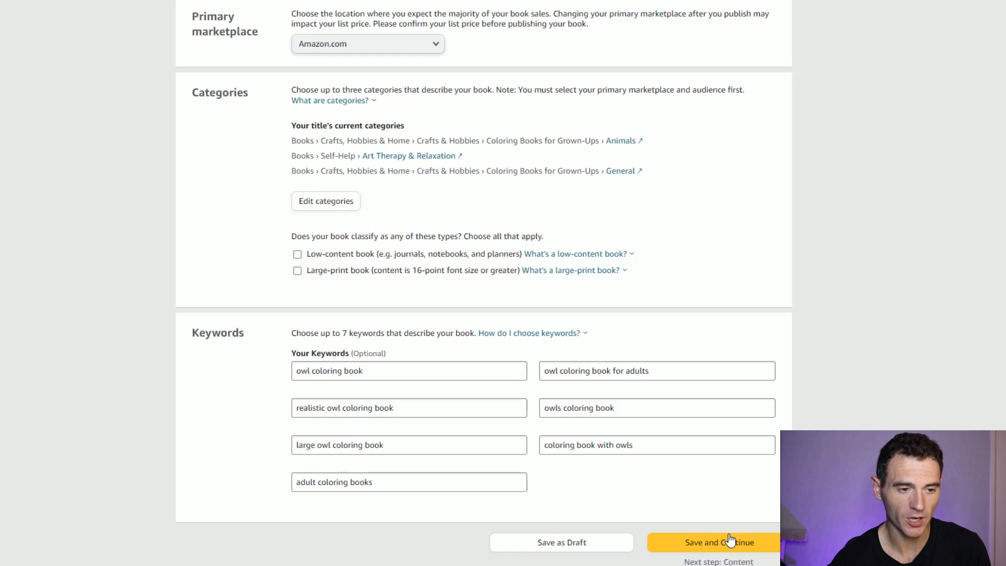
# Save the paperback details, continue to the content stage, and assign the book a free KDP ISBN
pyautogui.click(765, 542)
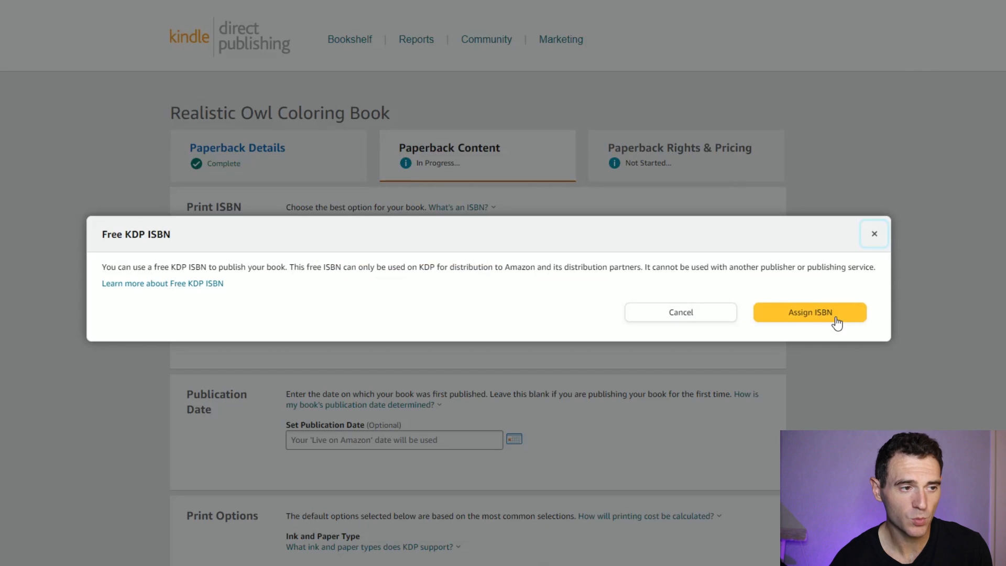
pyautogui.click(835, 318)
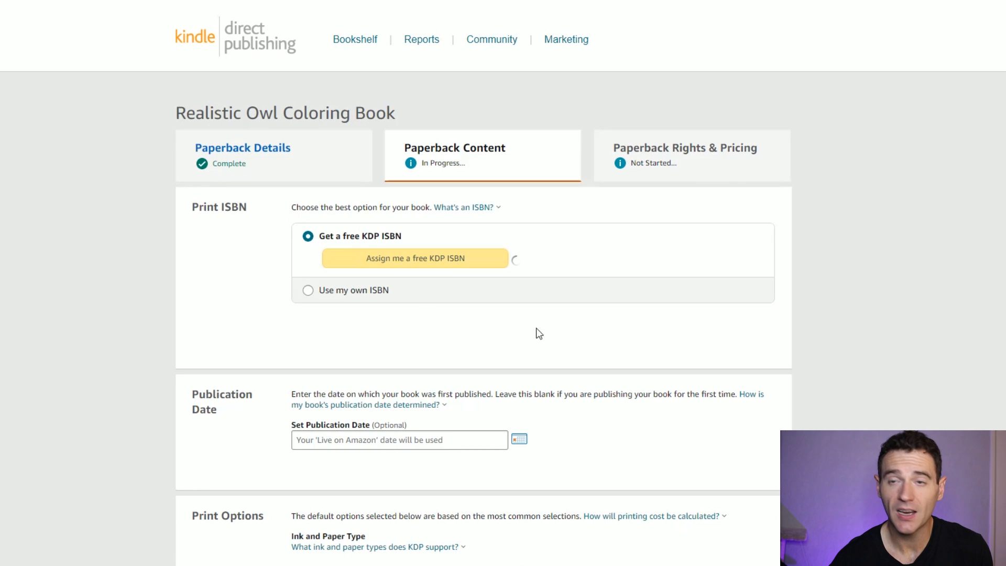
pyautogui.scroll(-3, 419, 309)
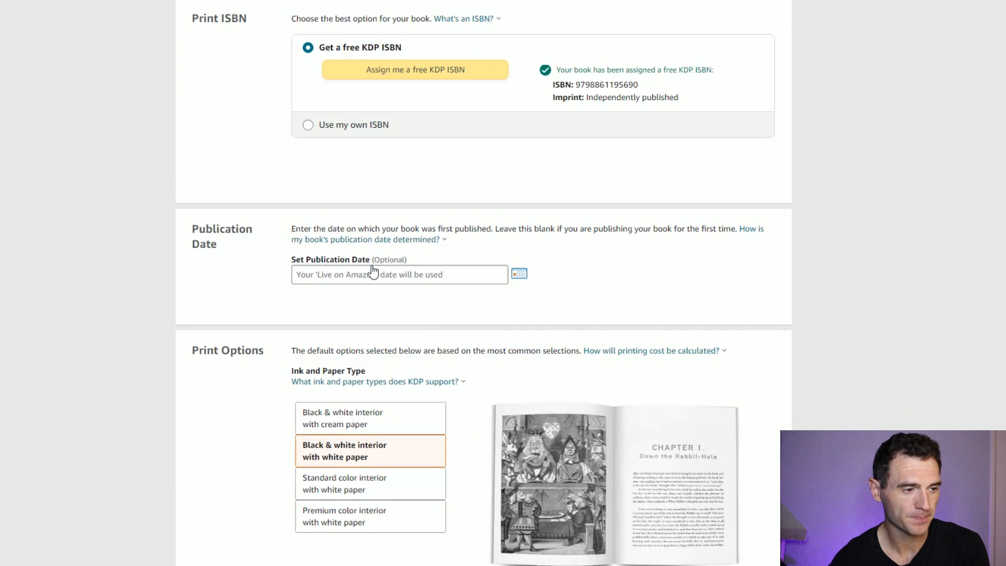
# Set the paperback's trim size to 8.5 x 11 in and its cover finish to Glossy
pyautogui.scroll(-1, 459, 202)
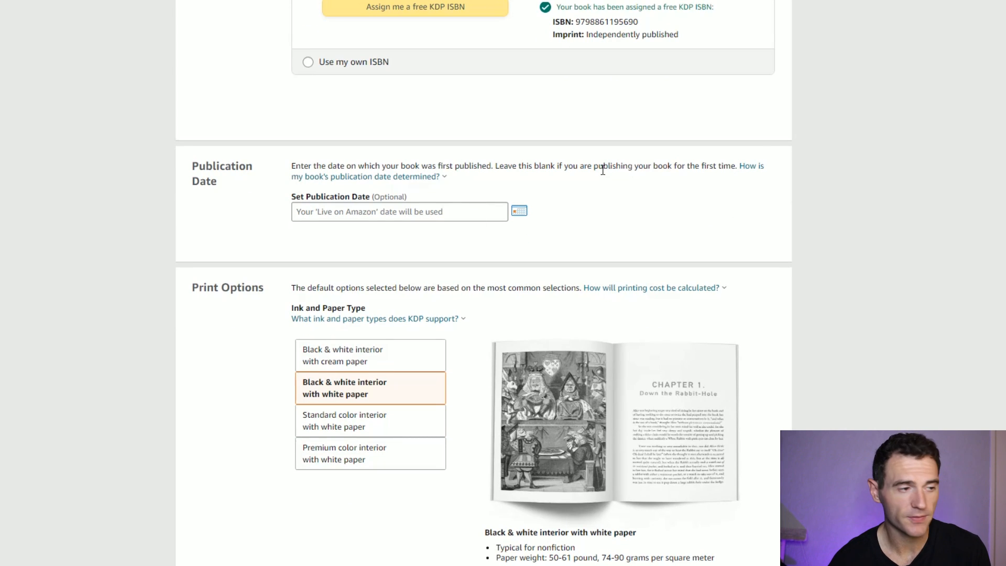
pyautogui.scroll(-3, 602, 170)
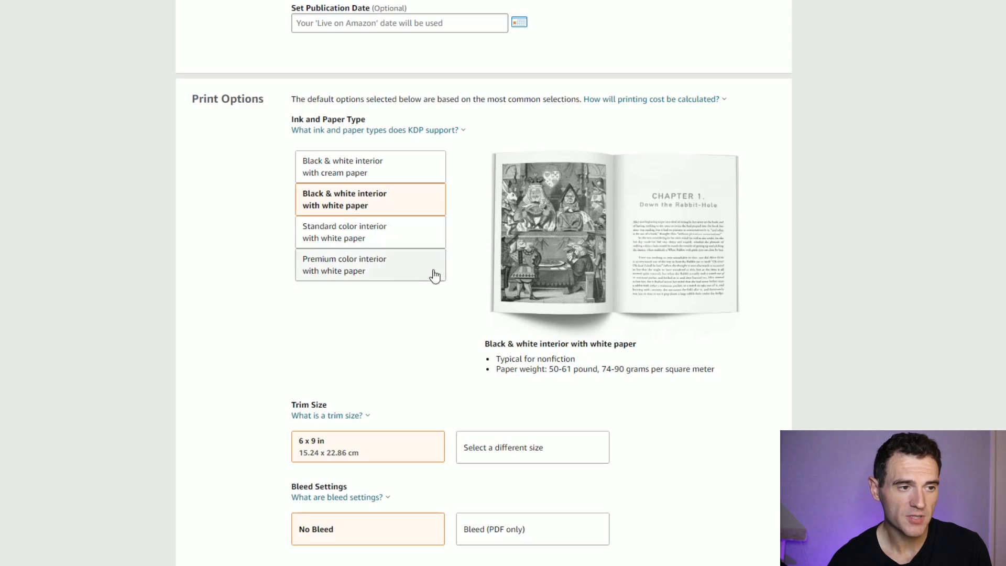
pyautogui.scroll(-3, 434, 275)
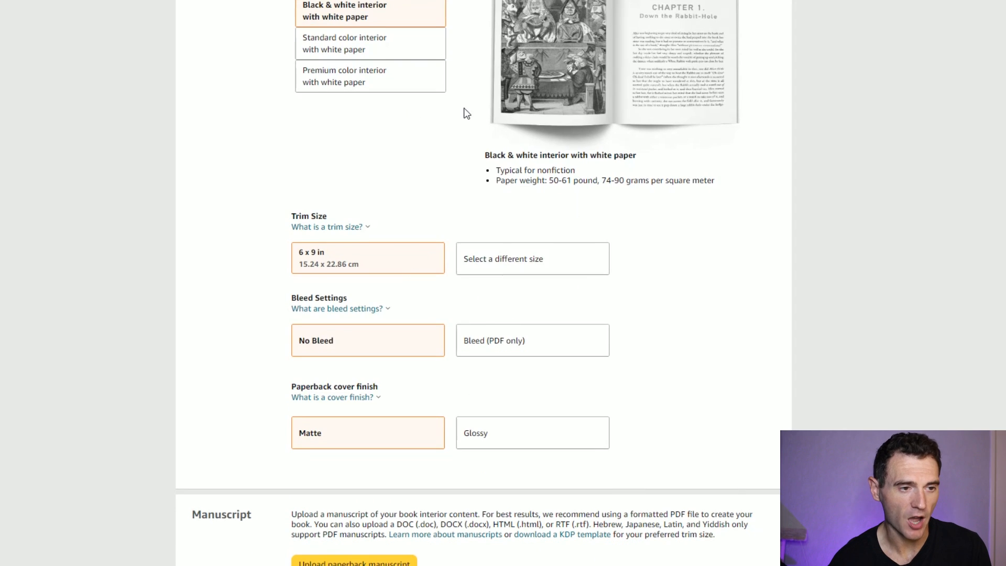
pyautogui.click(503, 269)
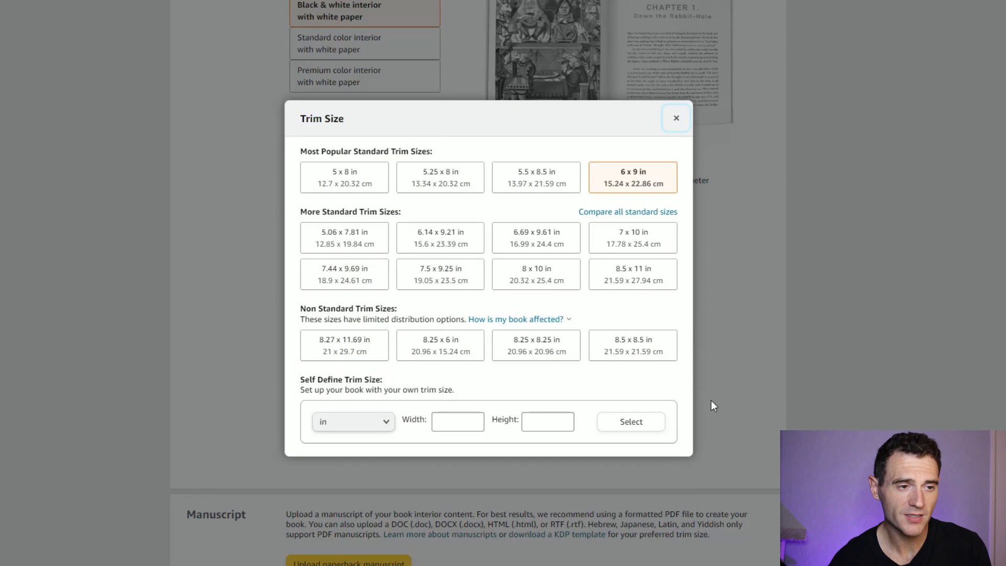
pyautogui.click(634, 283)
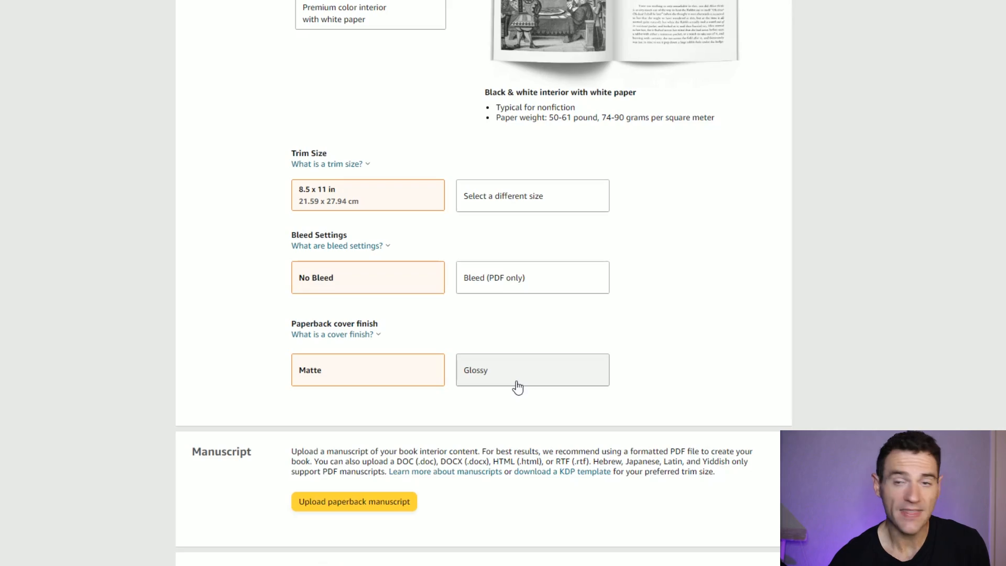
pyautogui.click(517, 386)
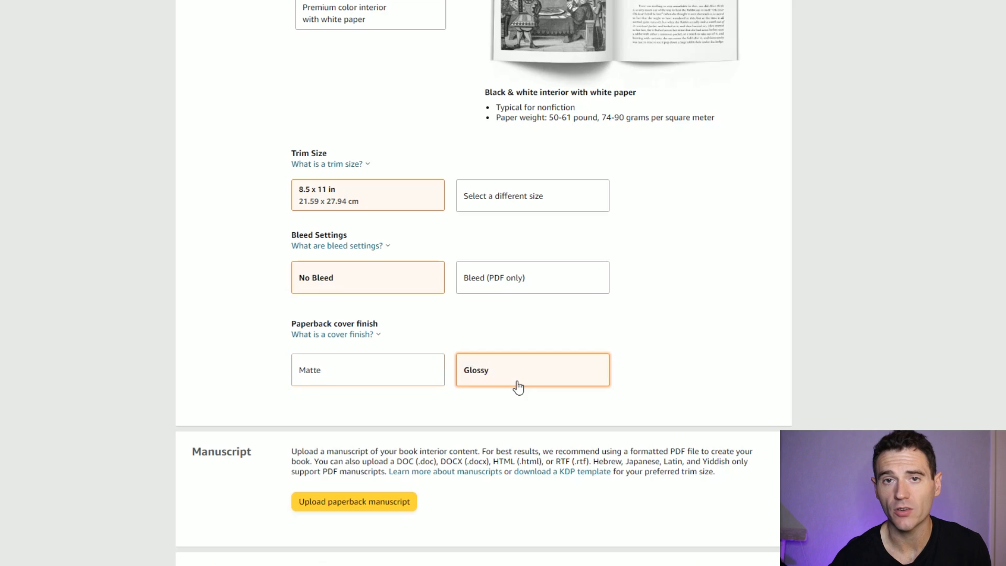